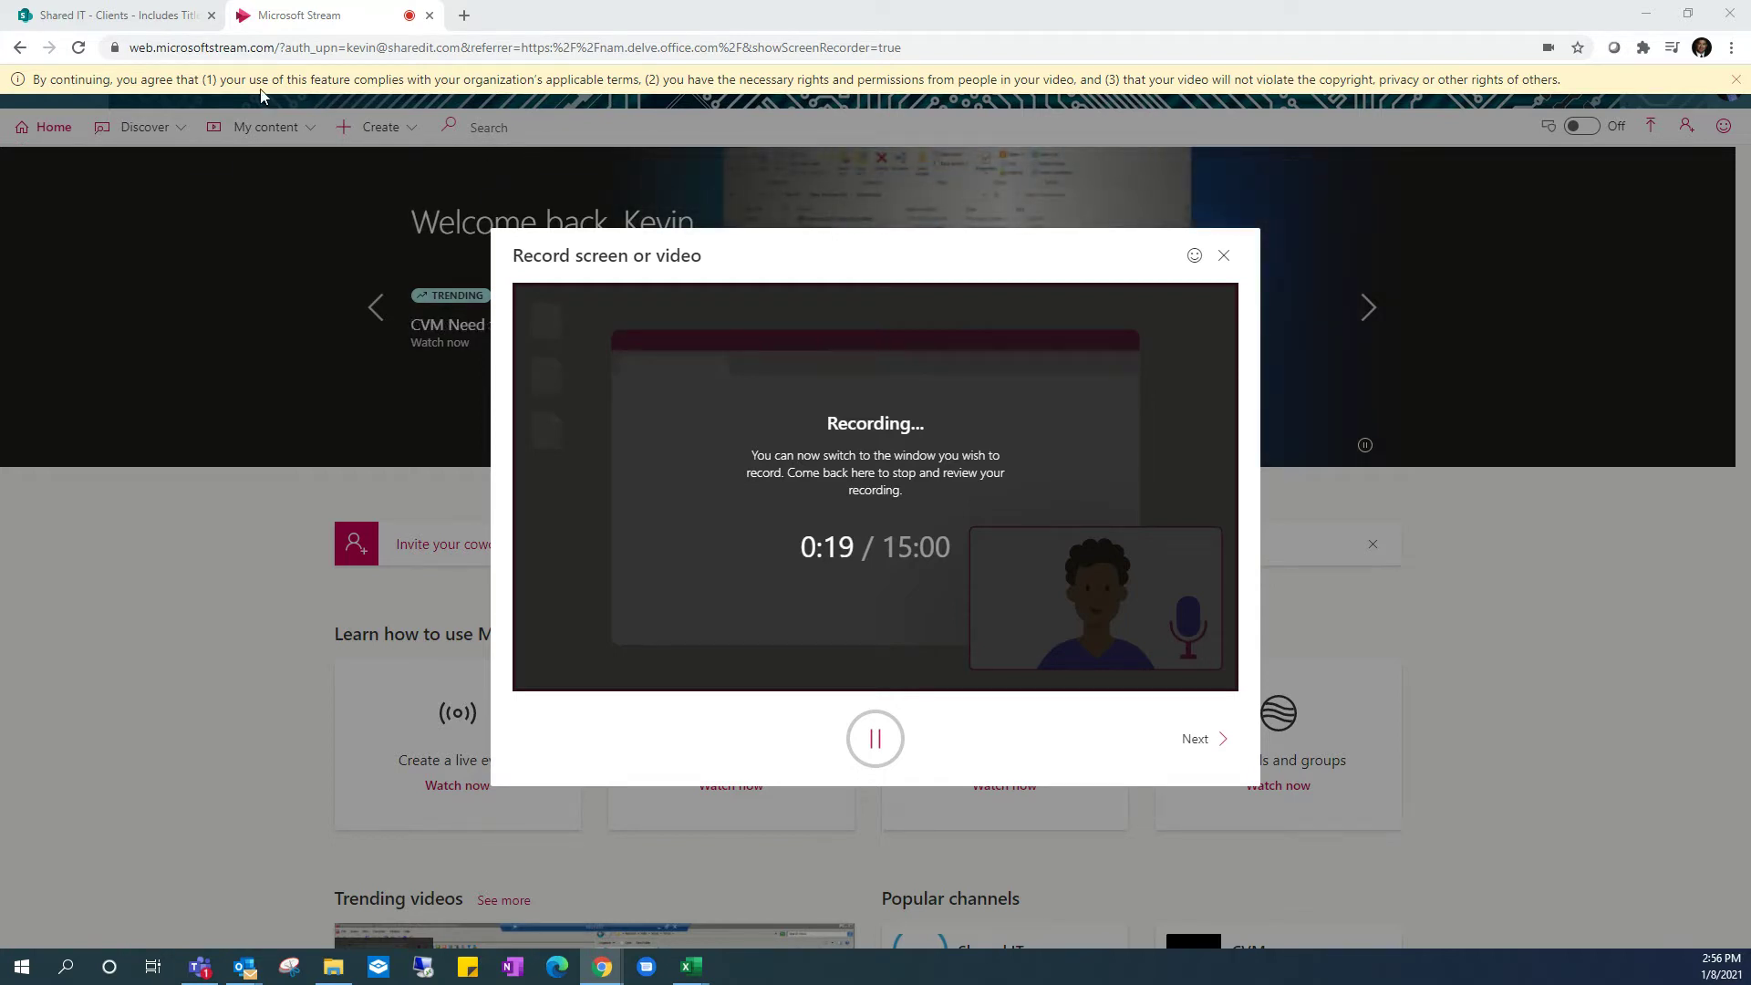
Open kevinv1.docx from the SharePoint Clients folder and add the line "This is another test" above the existing text
{"action": "left_click", "coordinate": [125, 16]}
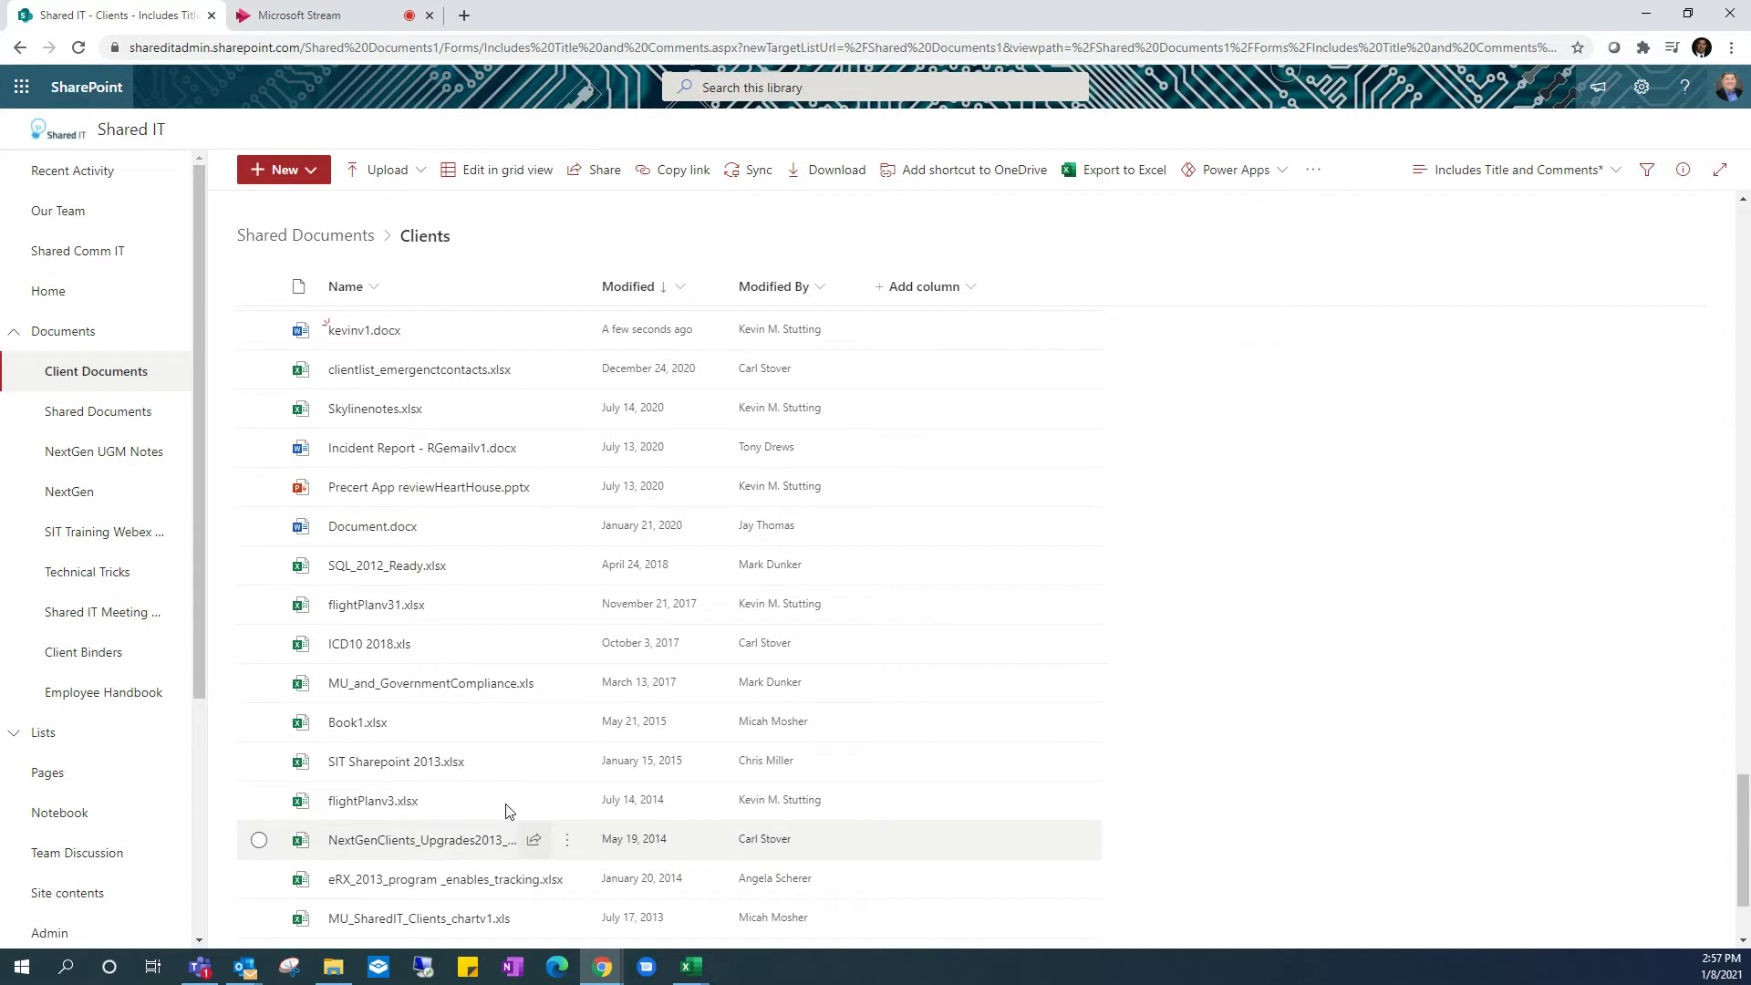
{"action": "mouse_move", "coordinate": [542, 698]}
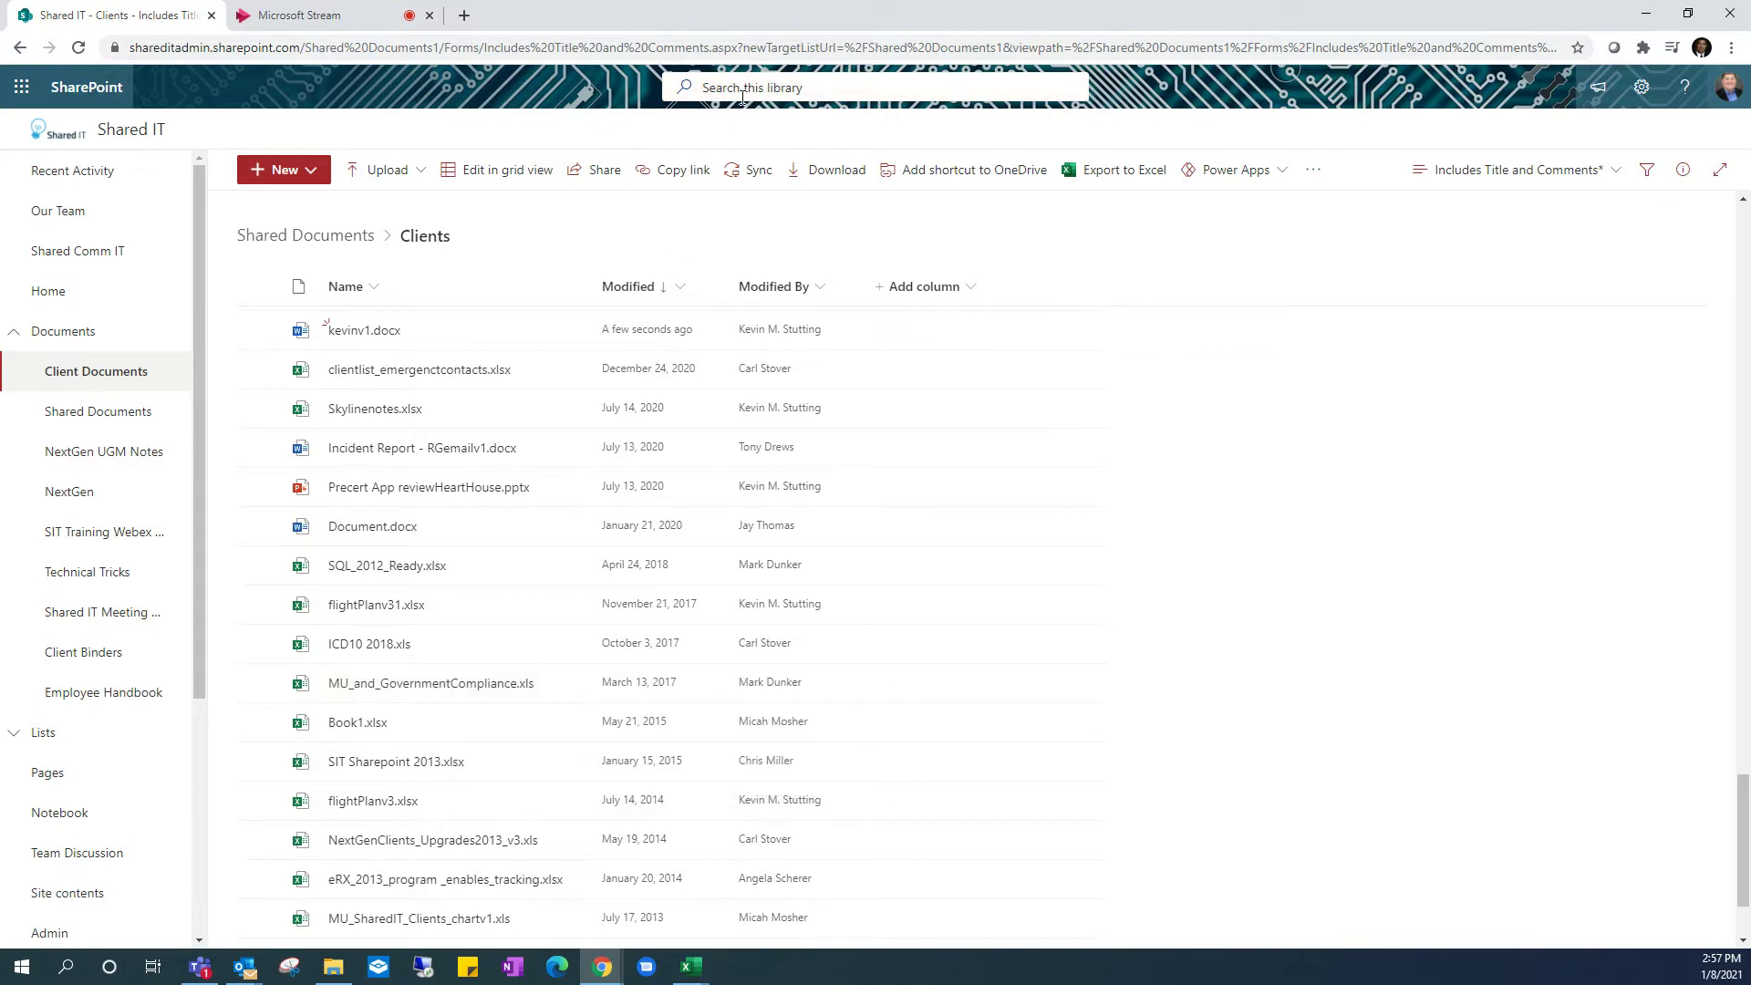
{"action": "mouse_move", "coordinate": [358, 337]}
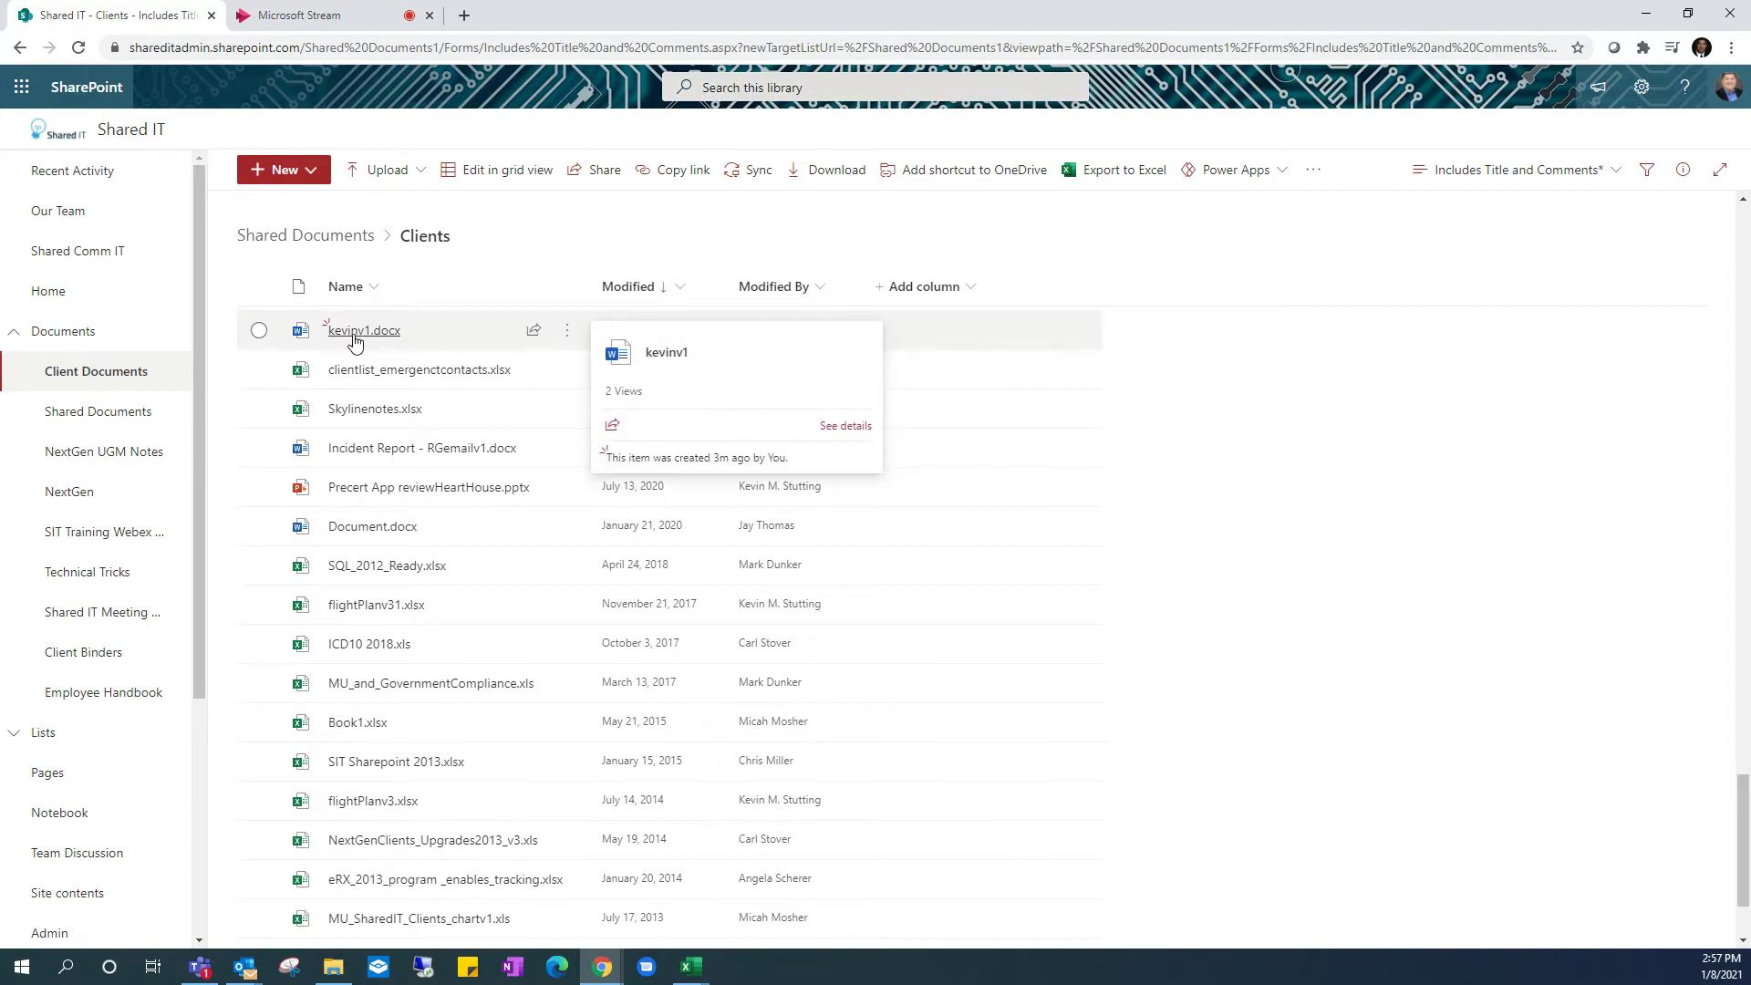
{"action": "left_click", "coordinate": [356, 334]}
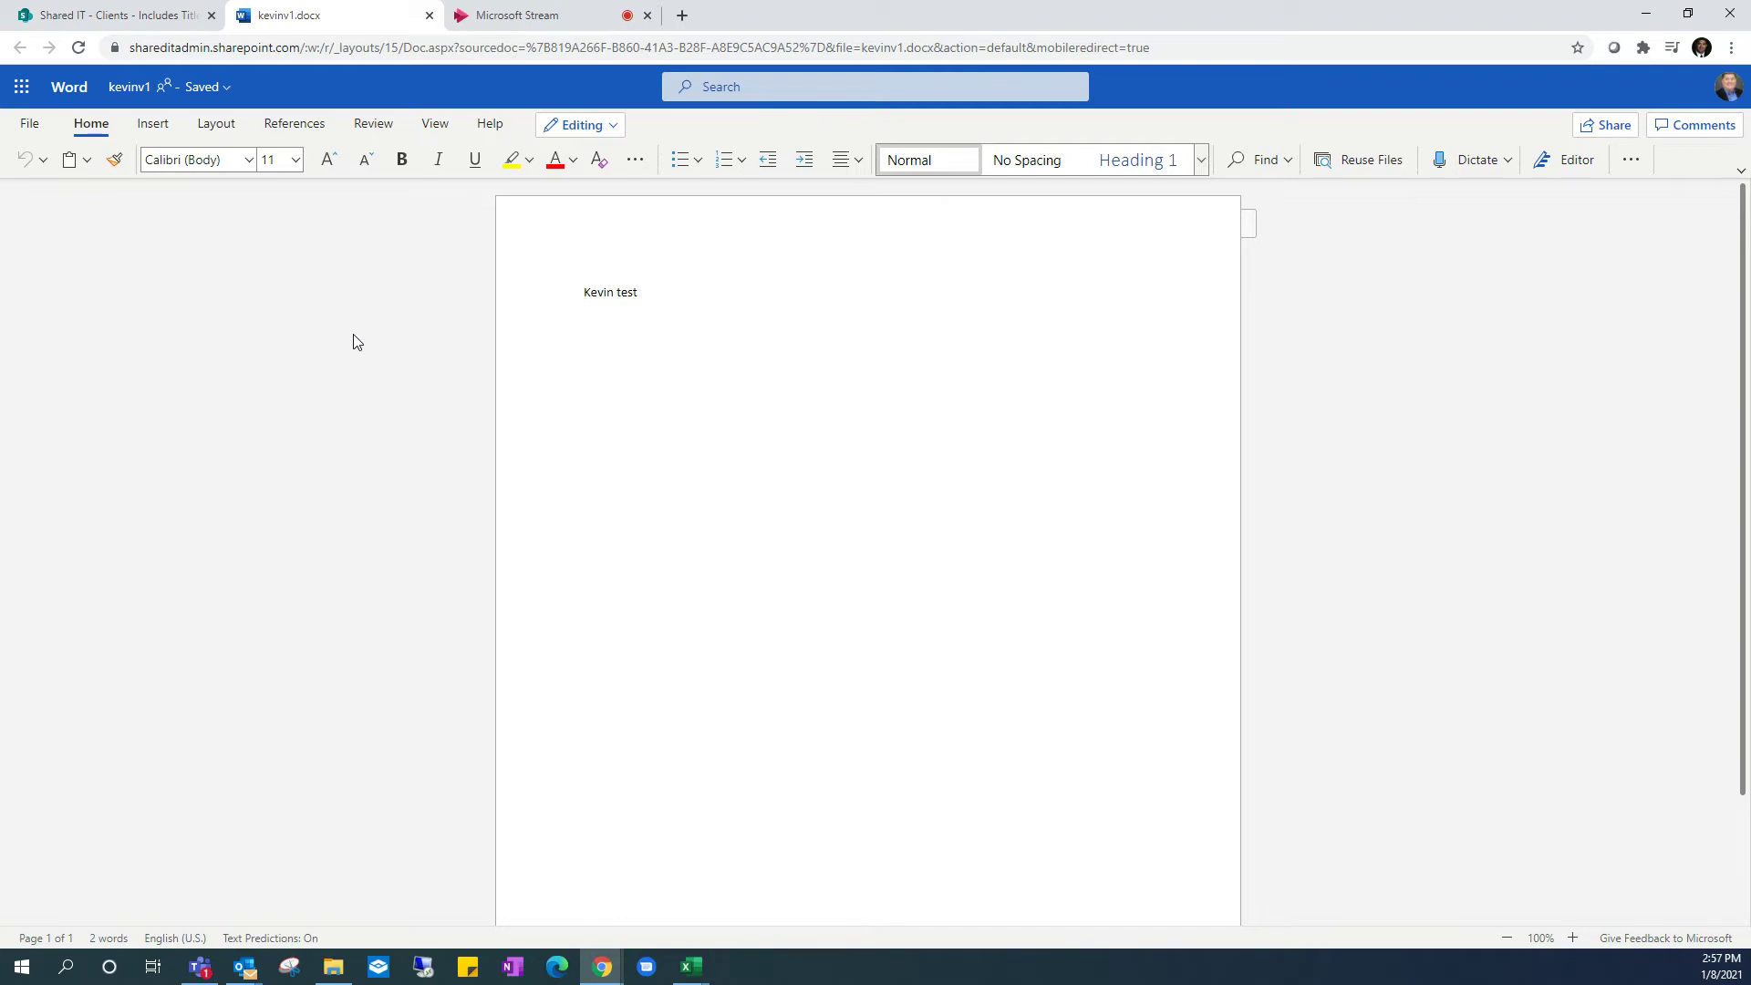
{"action": "key", "text": "Return"}
{"action": "type", "text": "This is another test"}
Open the document's version history and compare the current version's changes with the two earlier versions
{"action": "mouse_move", "coordinate": [200, 108]}
{"action": "left_click", "coordinate": [240, 91]}
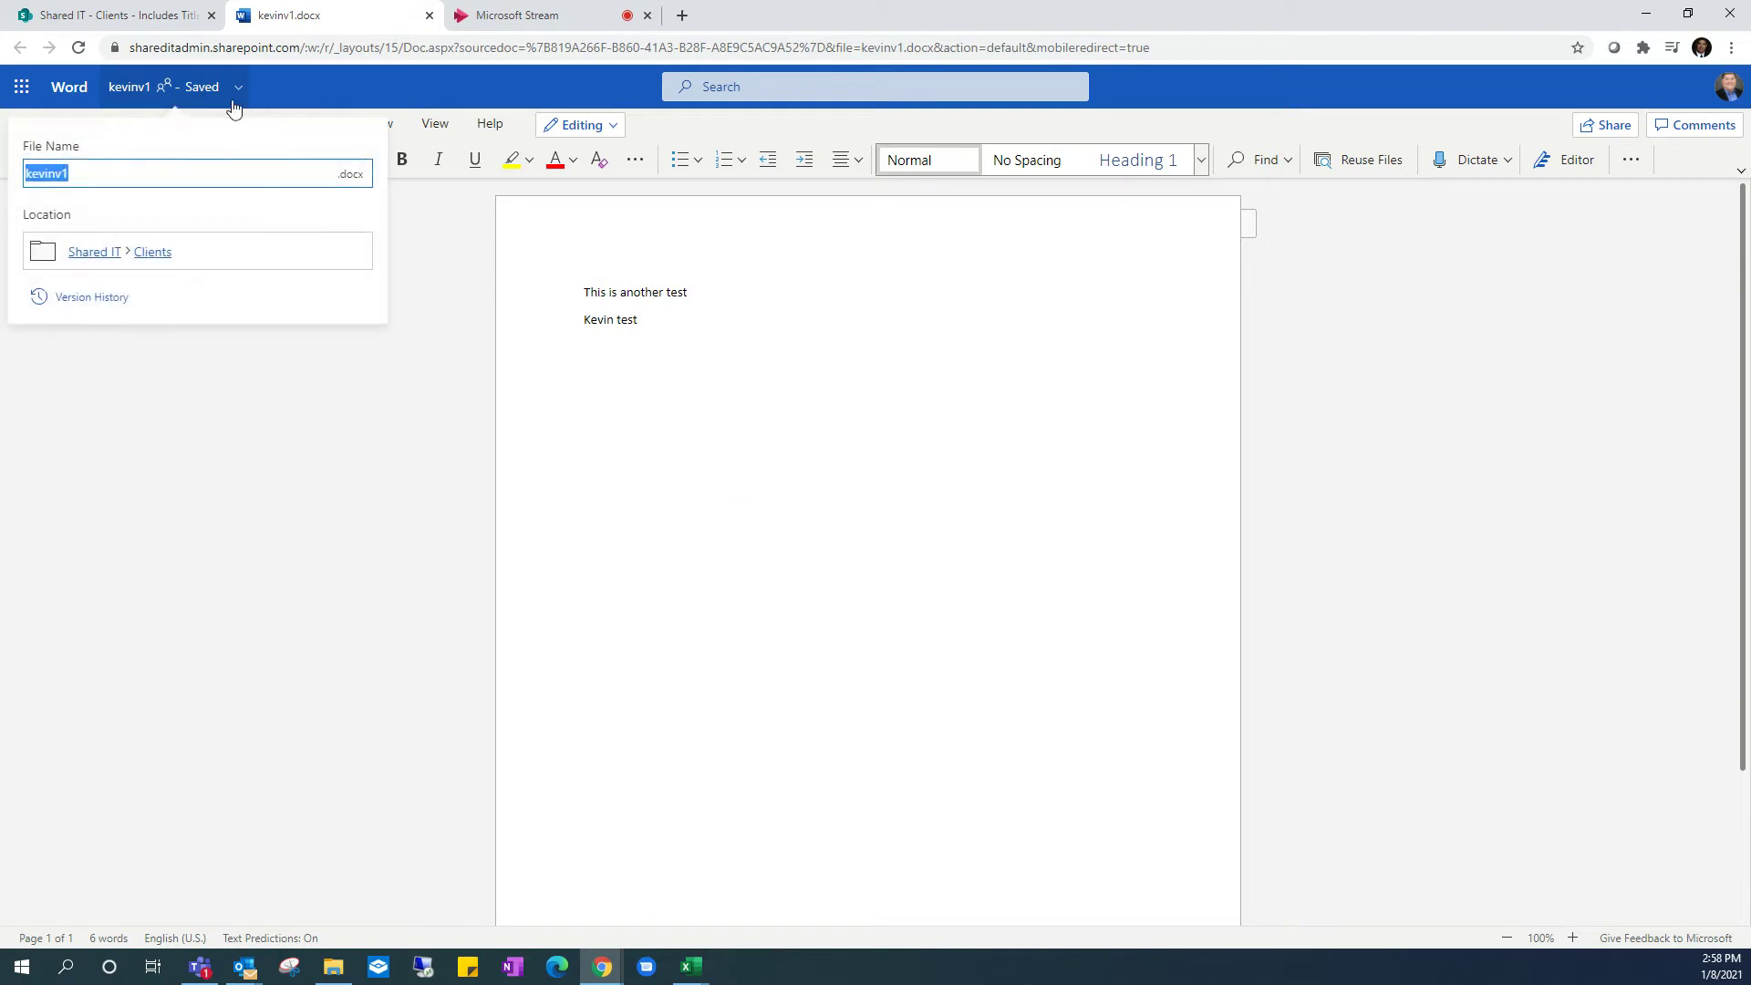
{"action": "left_click", "coordinate": [88, 299]}
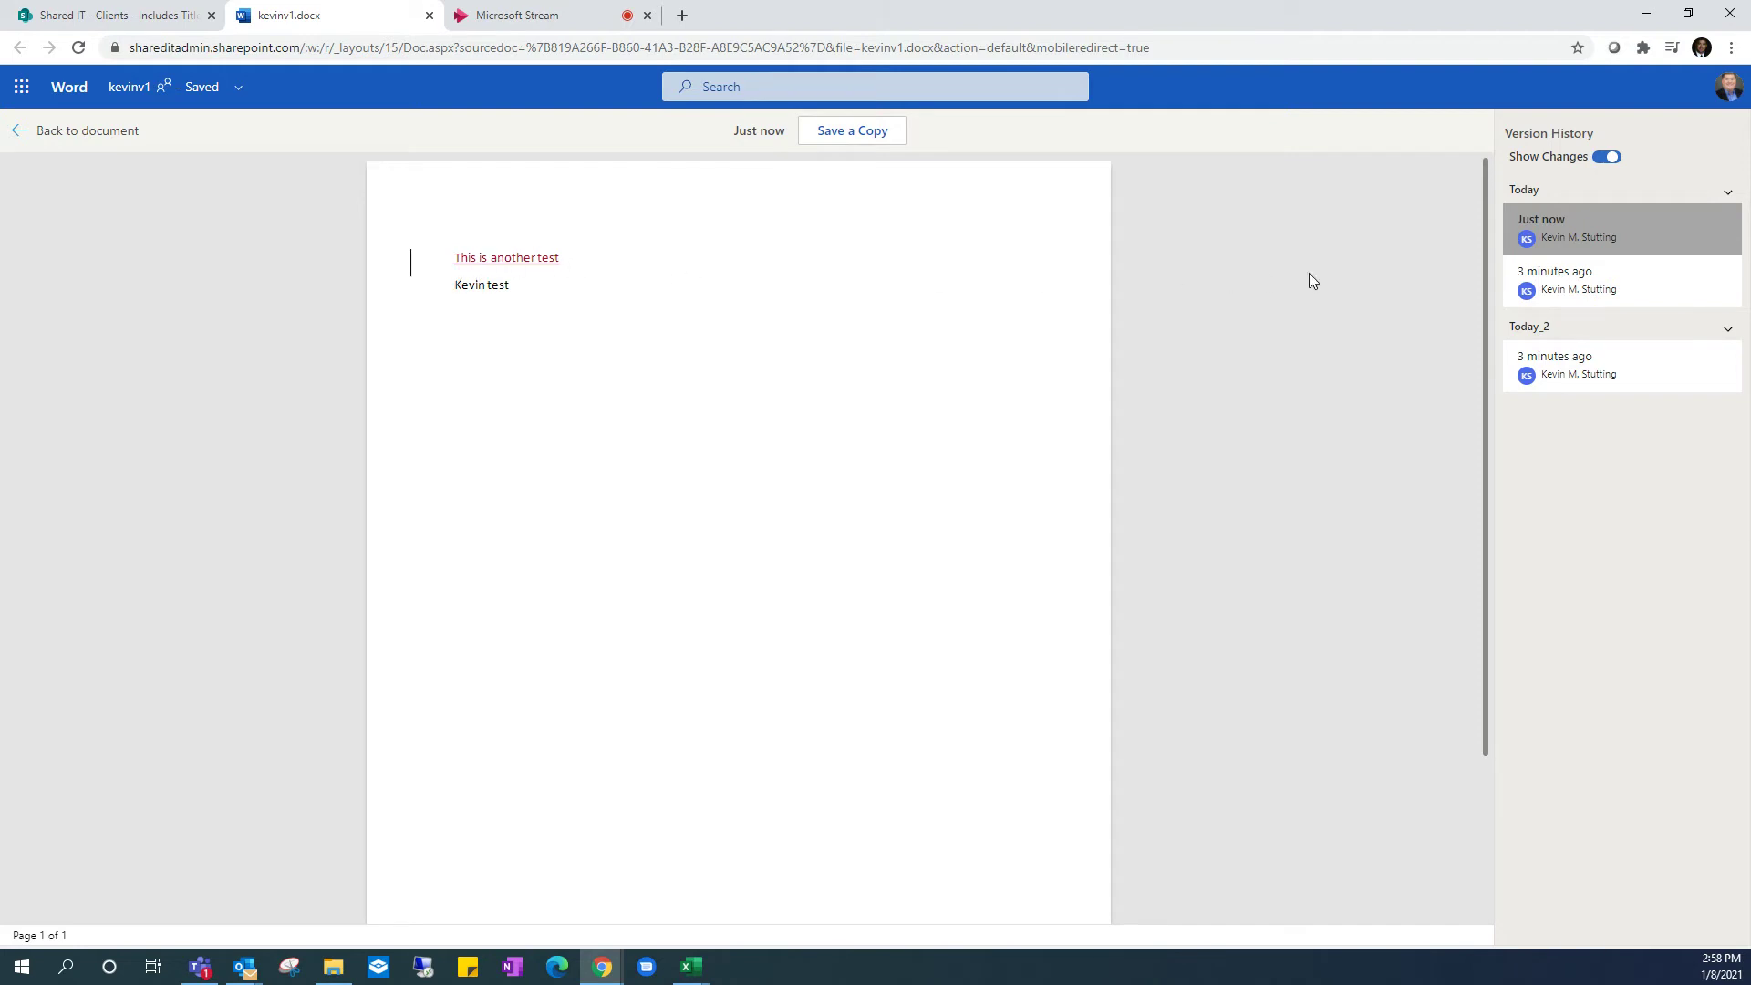
{"action": "left_click", "coordinate": [1556, 284]}
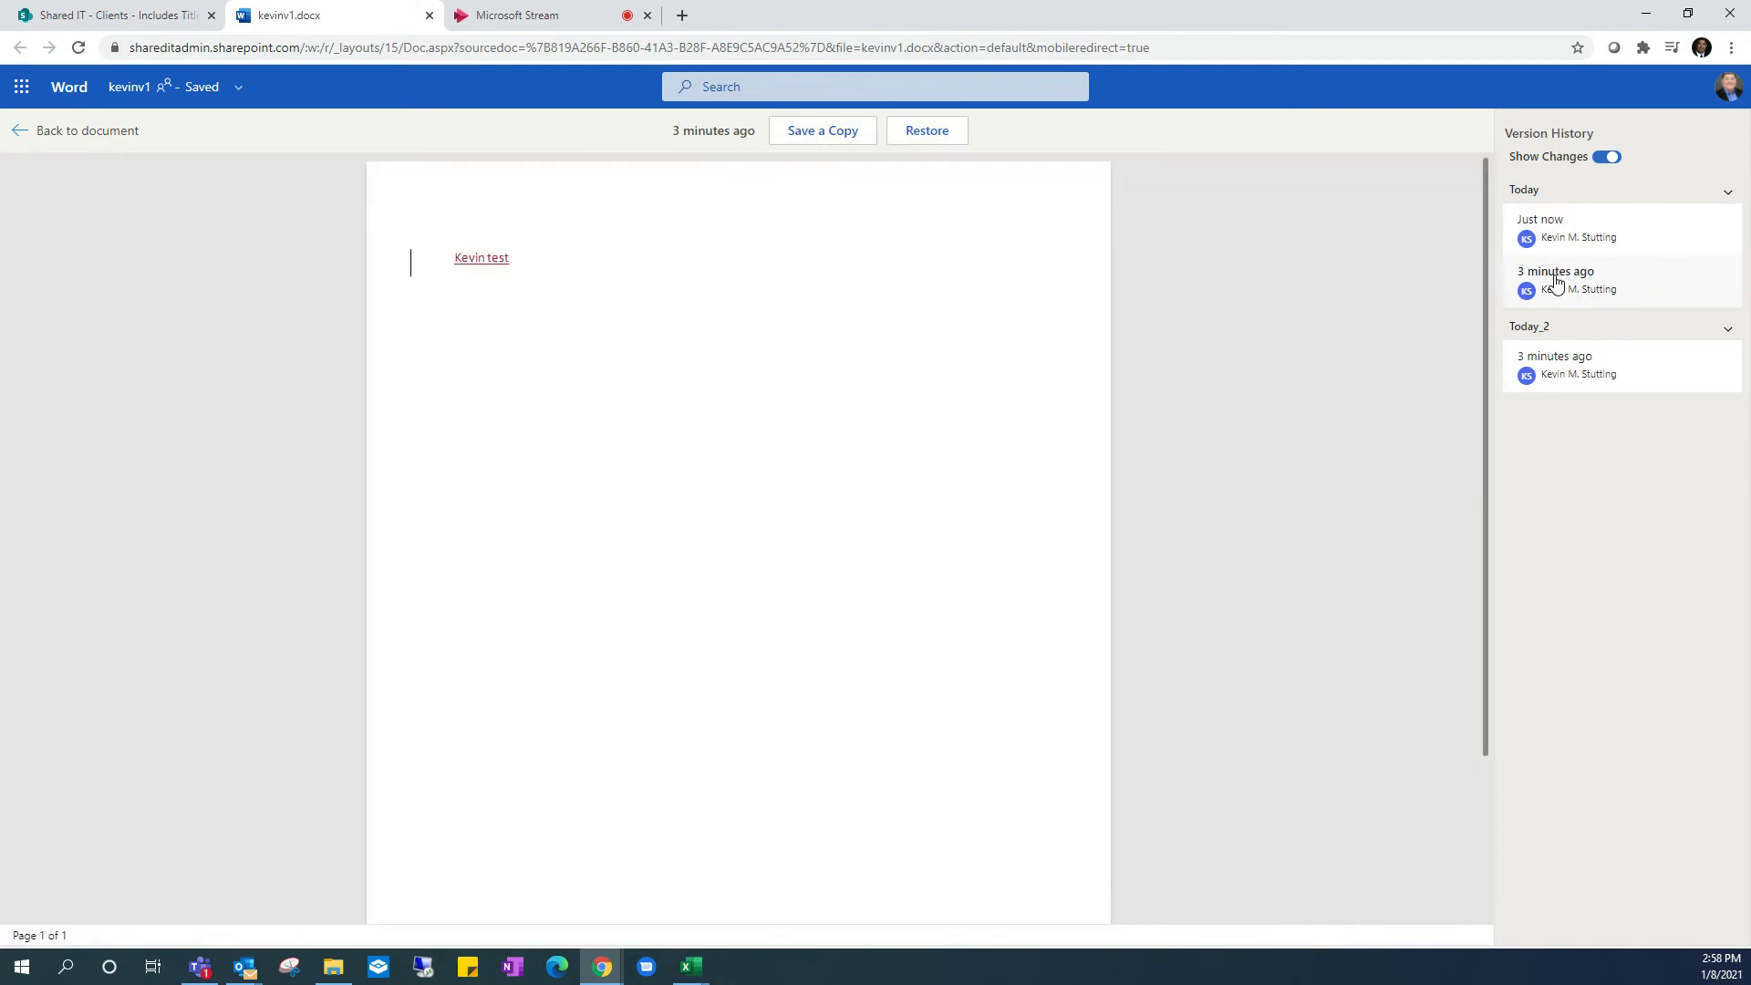
{"action": "left_click", "coordinate": [1590, 379]}
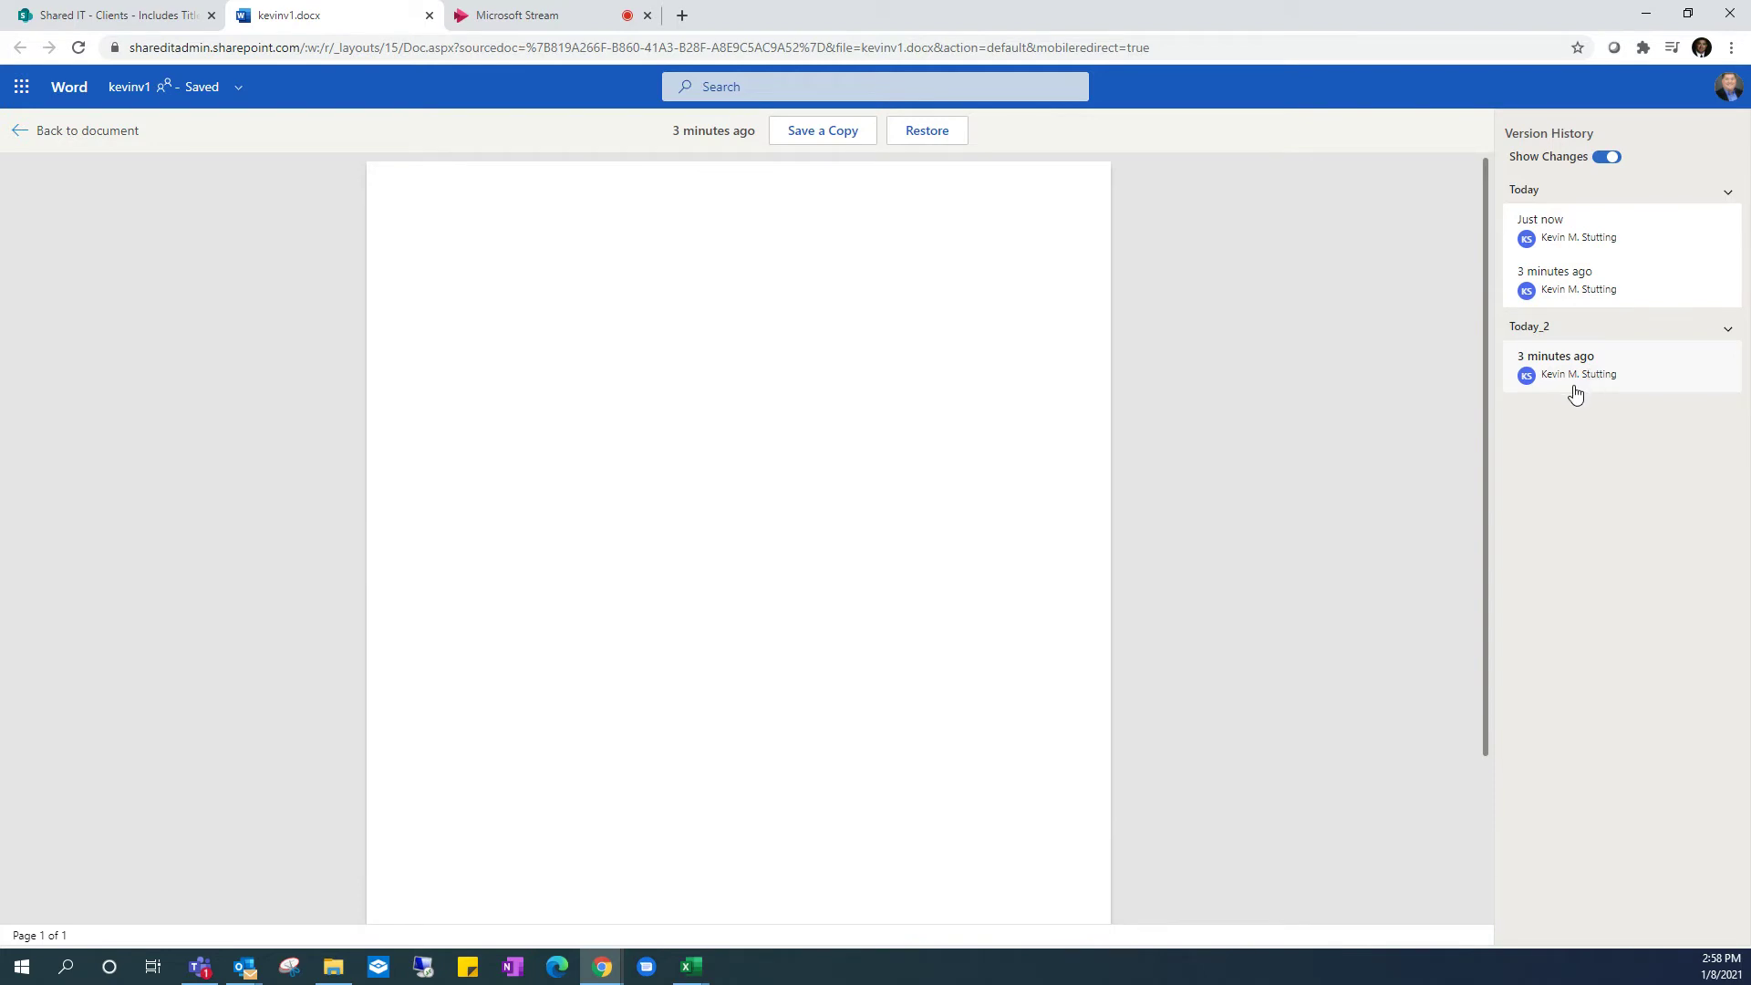
{"action": "left_click", "coordinate": [1610, 284]}
{"action": "left_click", "coordinate": [1584, 236]}
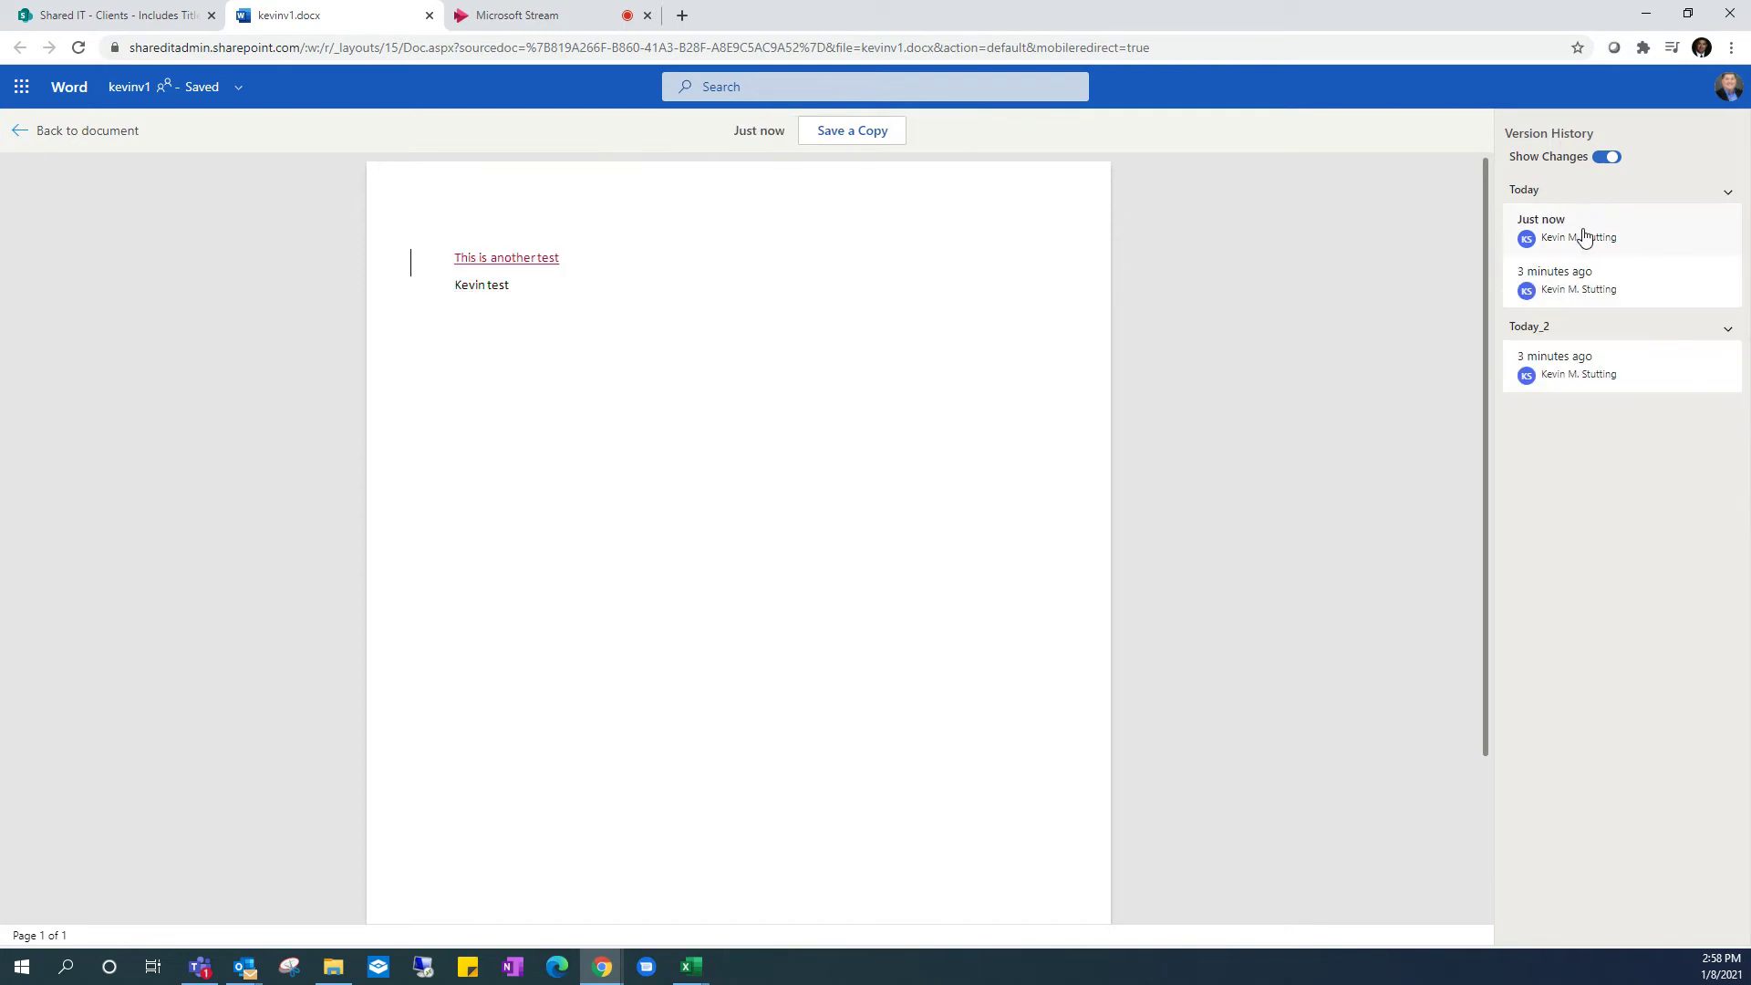
{"action": "left_click", "coordinate": [1589, 283]}
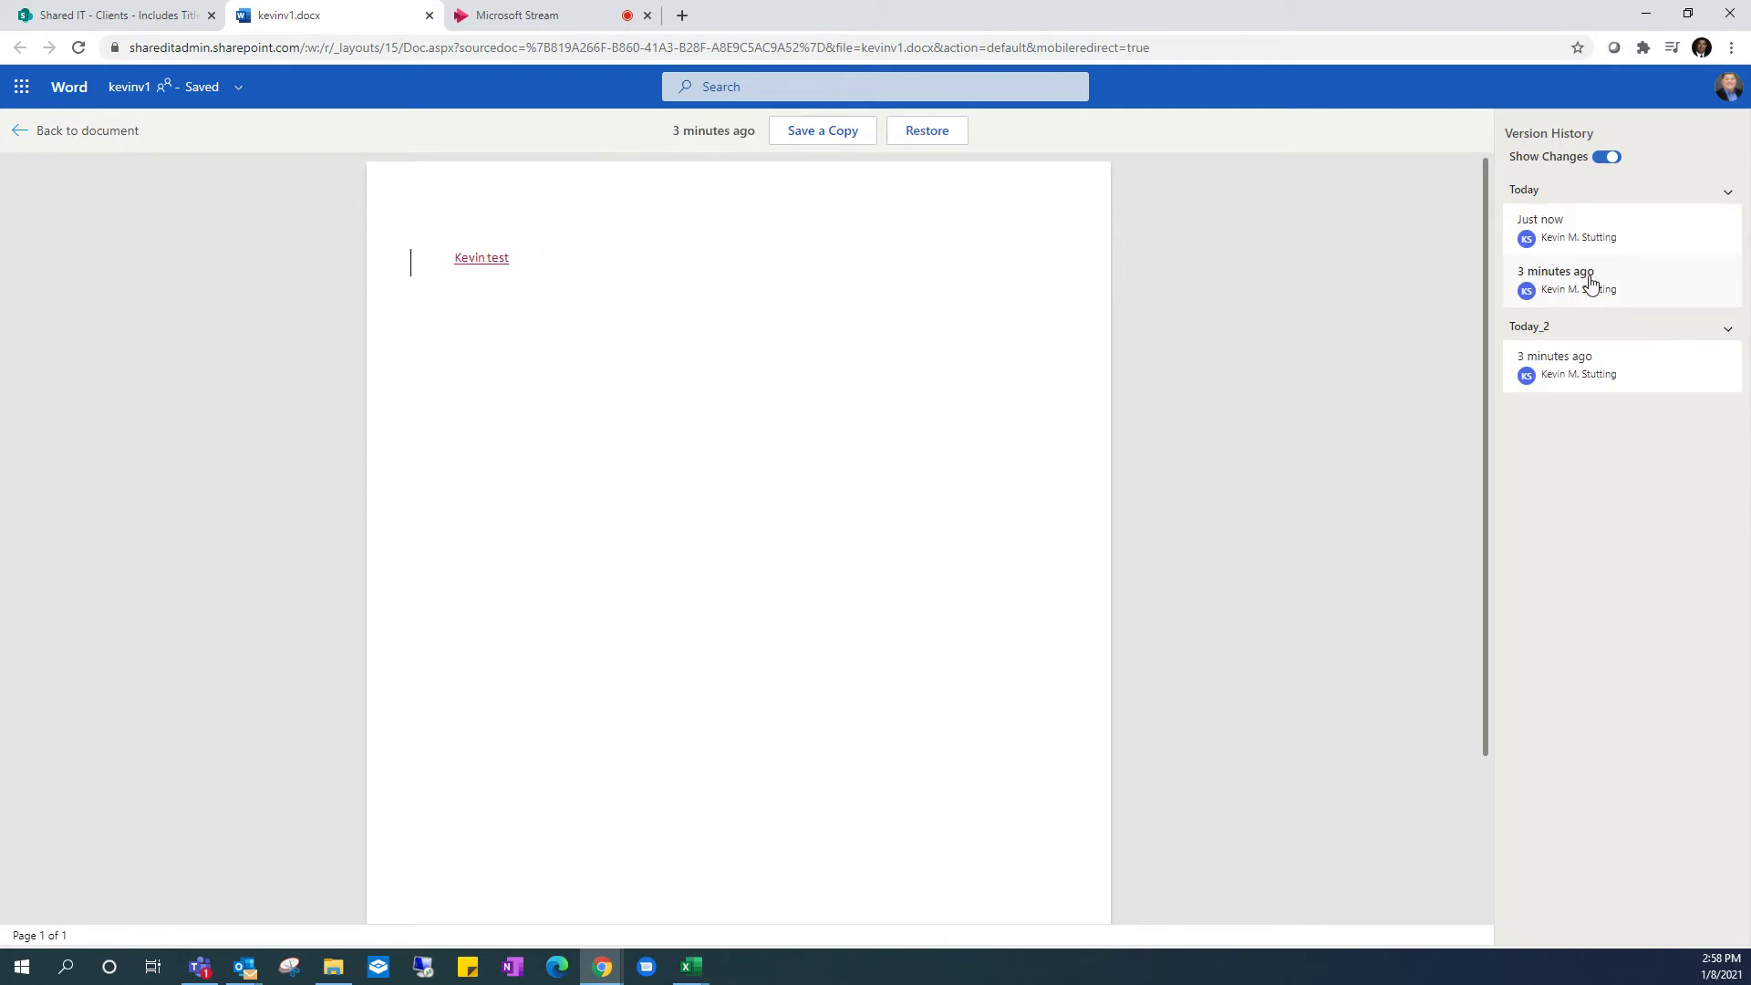
{"action": "left_click", "coordinate": [1557, 374]}
{"action": "left_click", "coordinate": [1582, 292]}
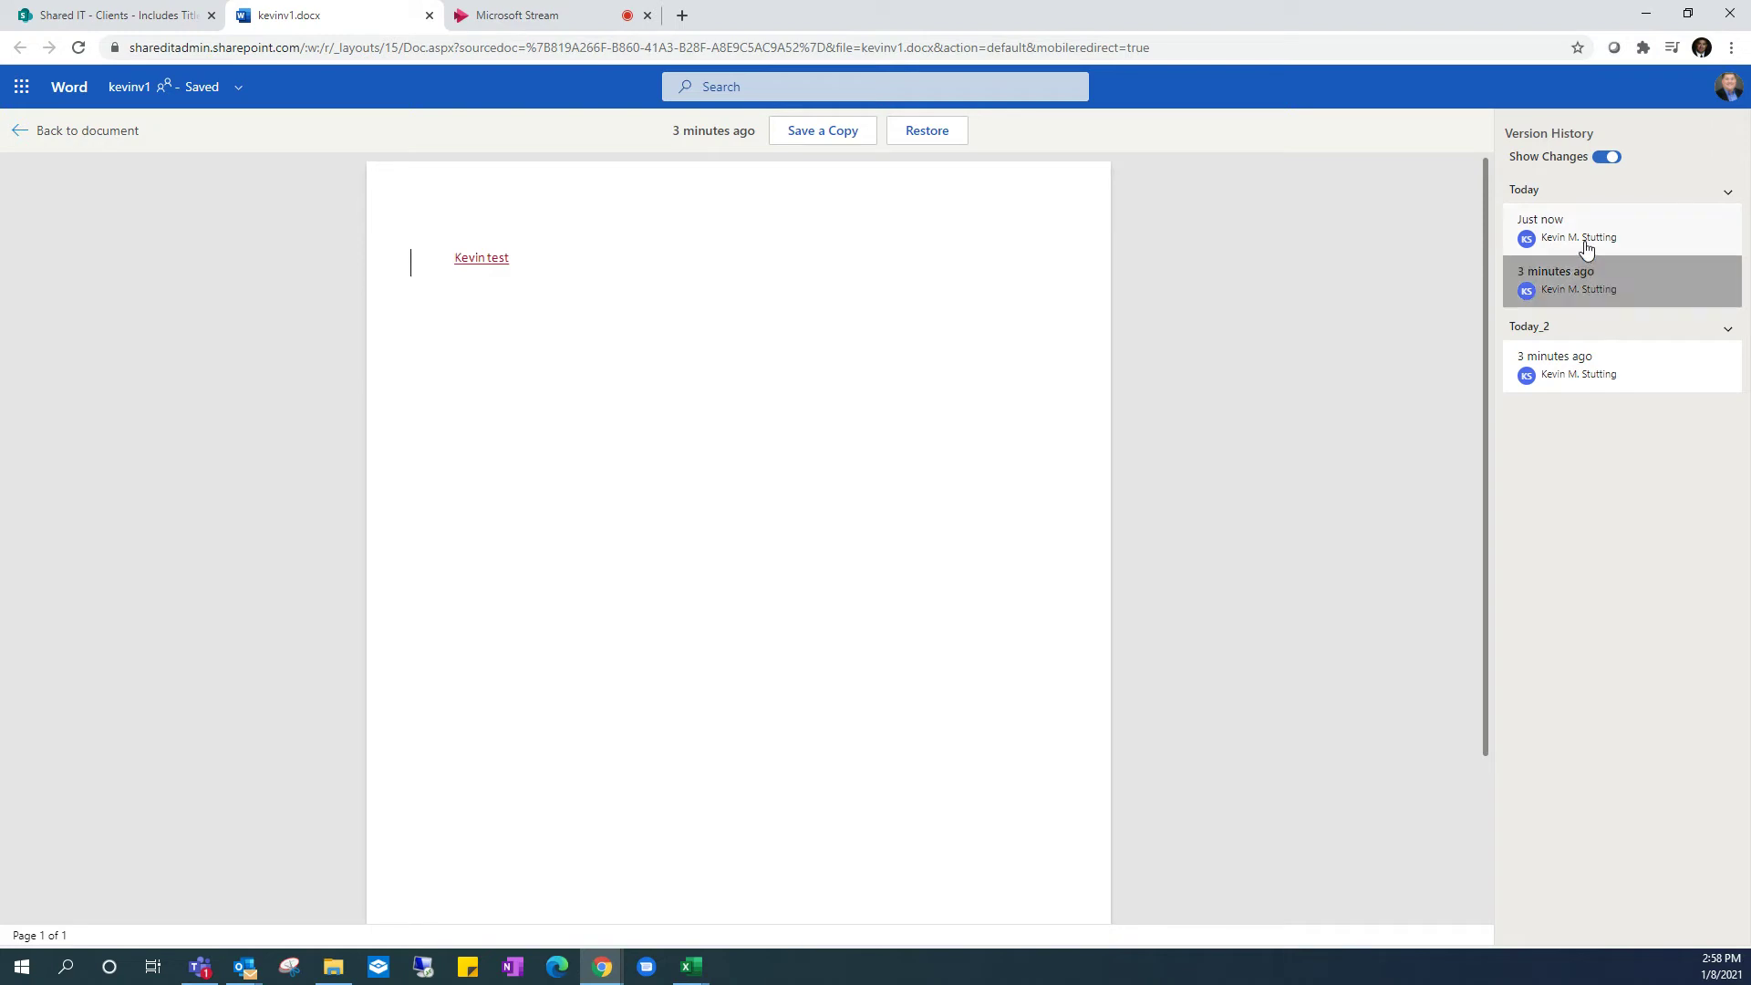
{"action": "left_click", "coordinate": [1586, 246]}
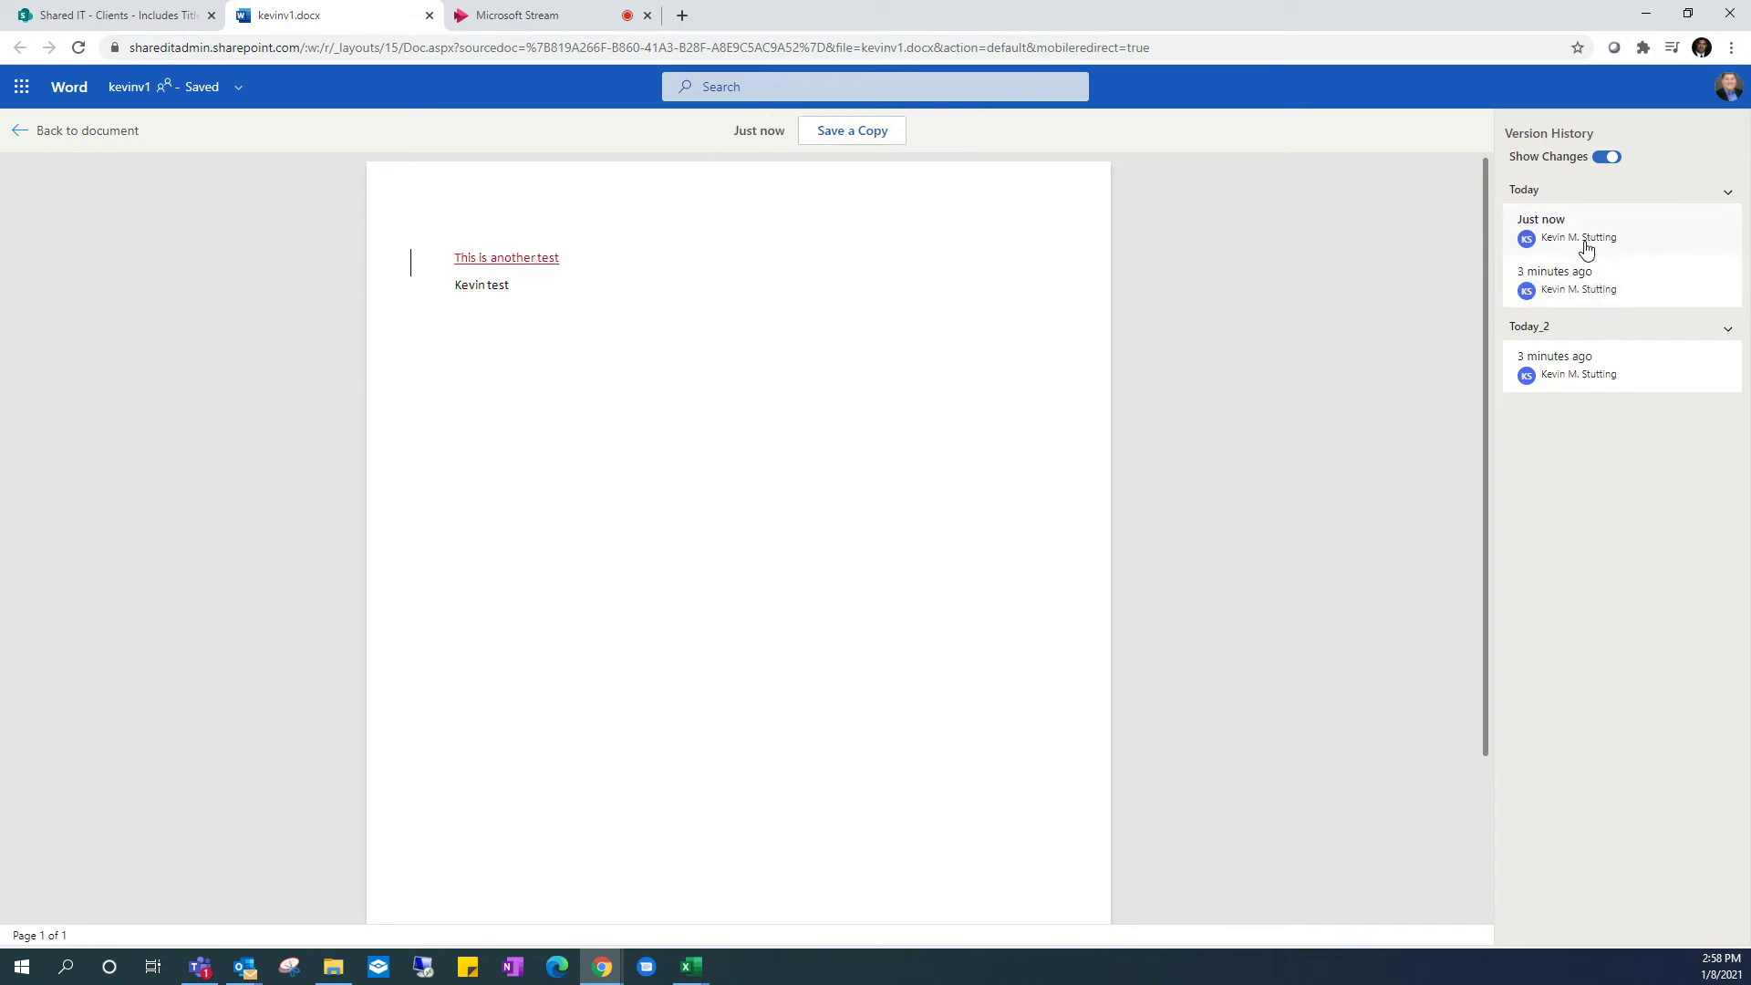
{"action": "left_click", "coordinate": [1586, 298]}
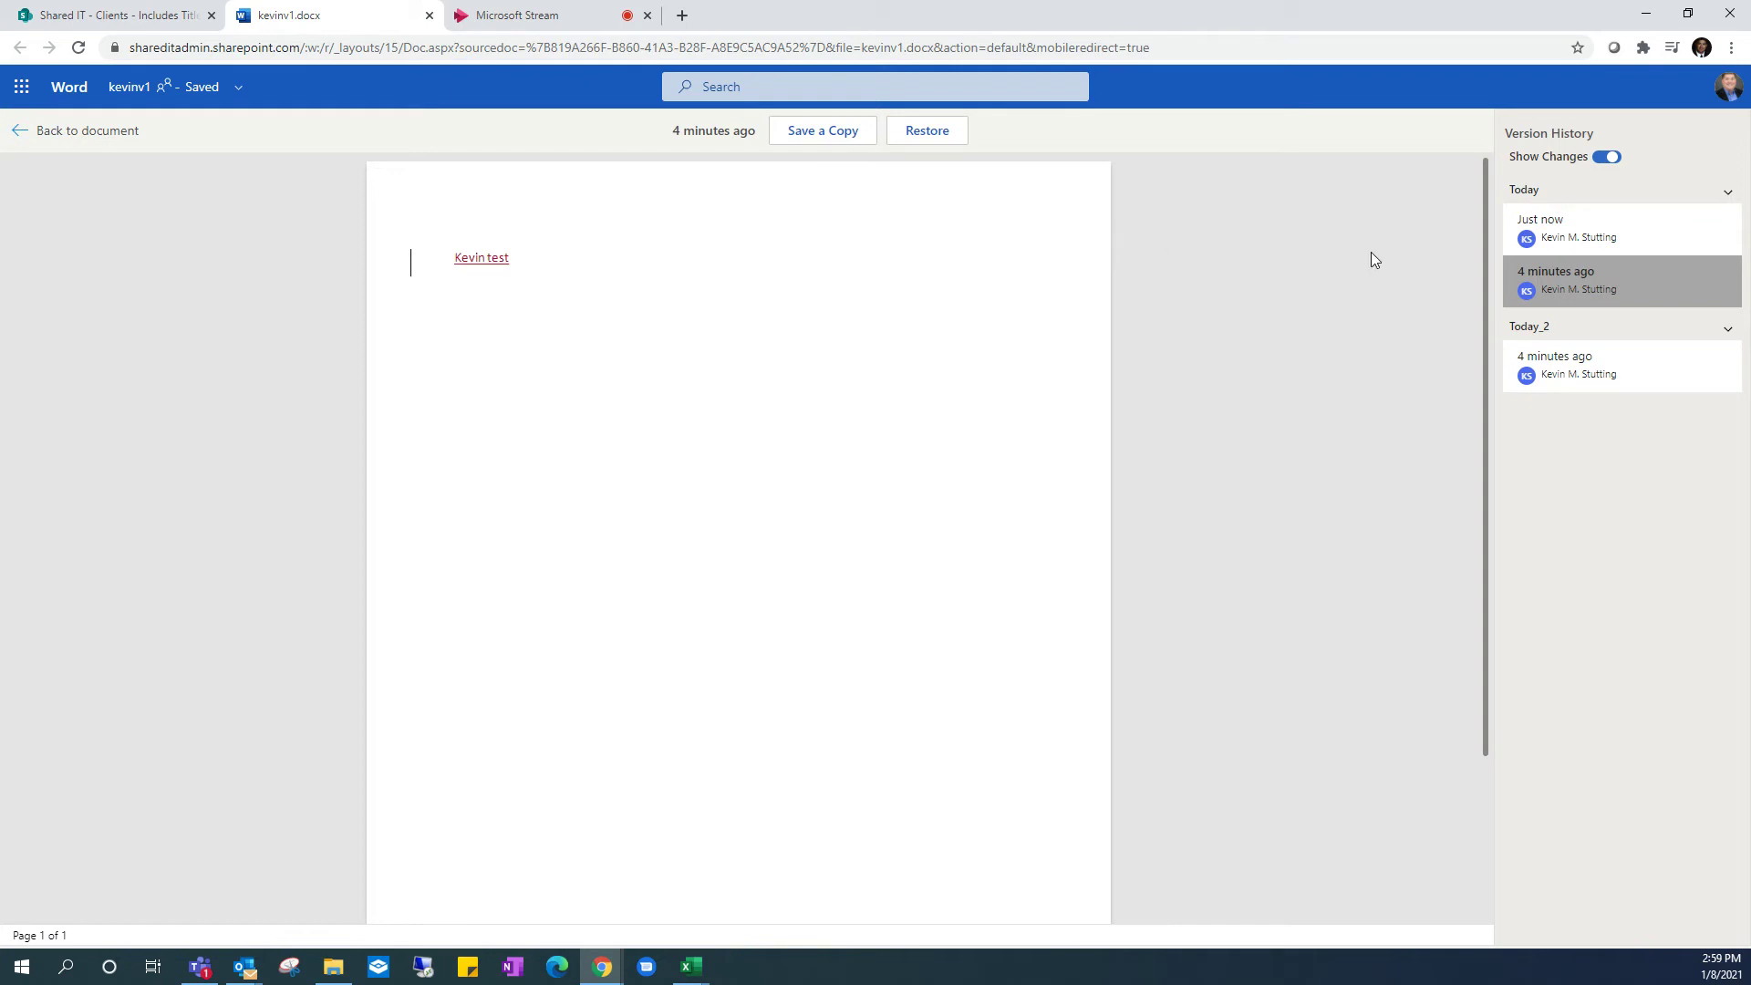
Save a copy of the most recent version as kevinv2 in the Clients folder
{"action": "left_click", "coordinate": [1581, 242]}
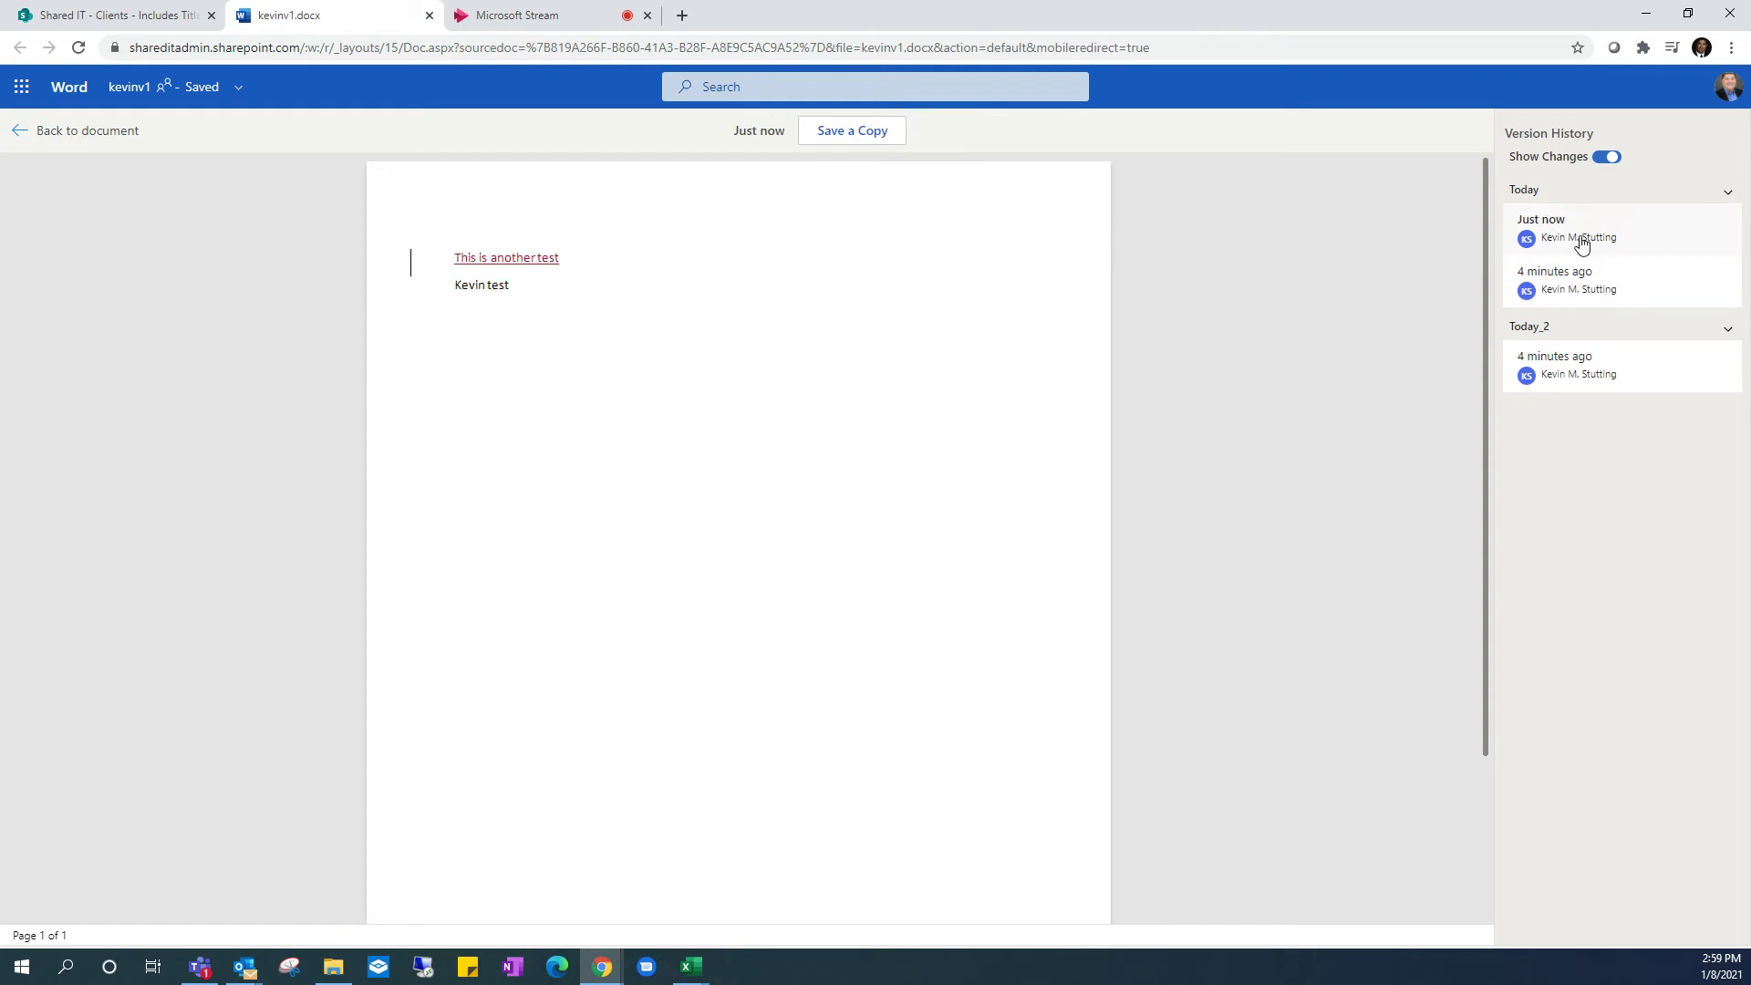
{"action": "left_click", "coordinate": [848, 136]}
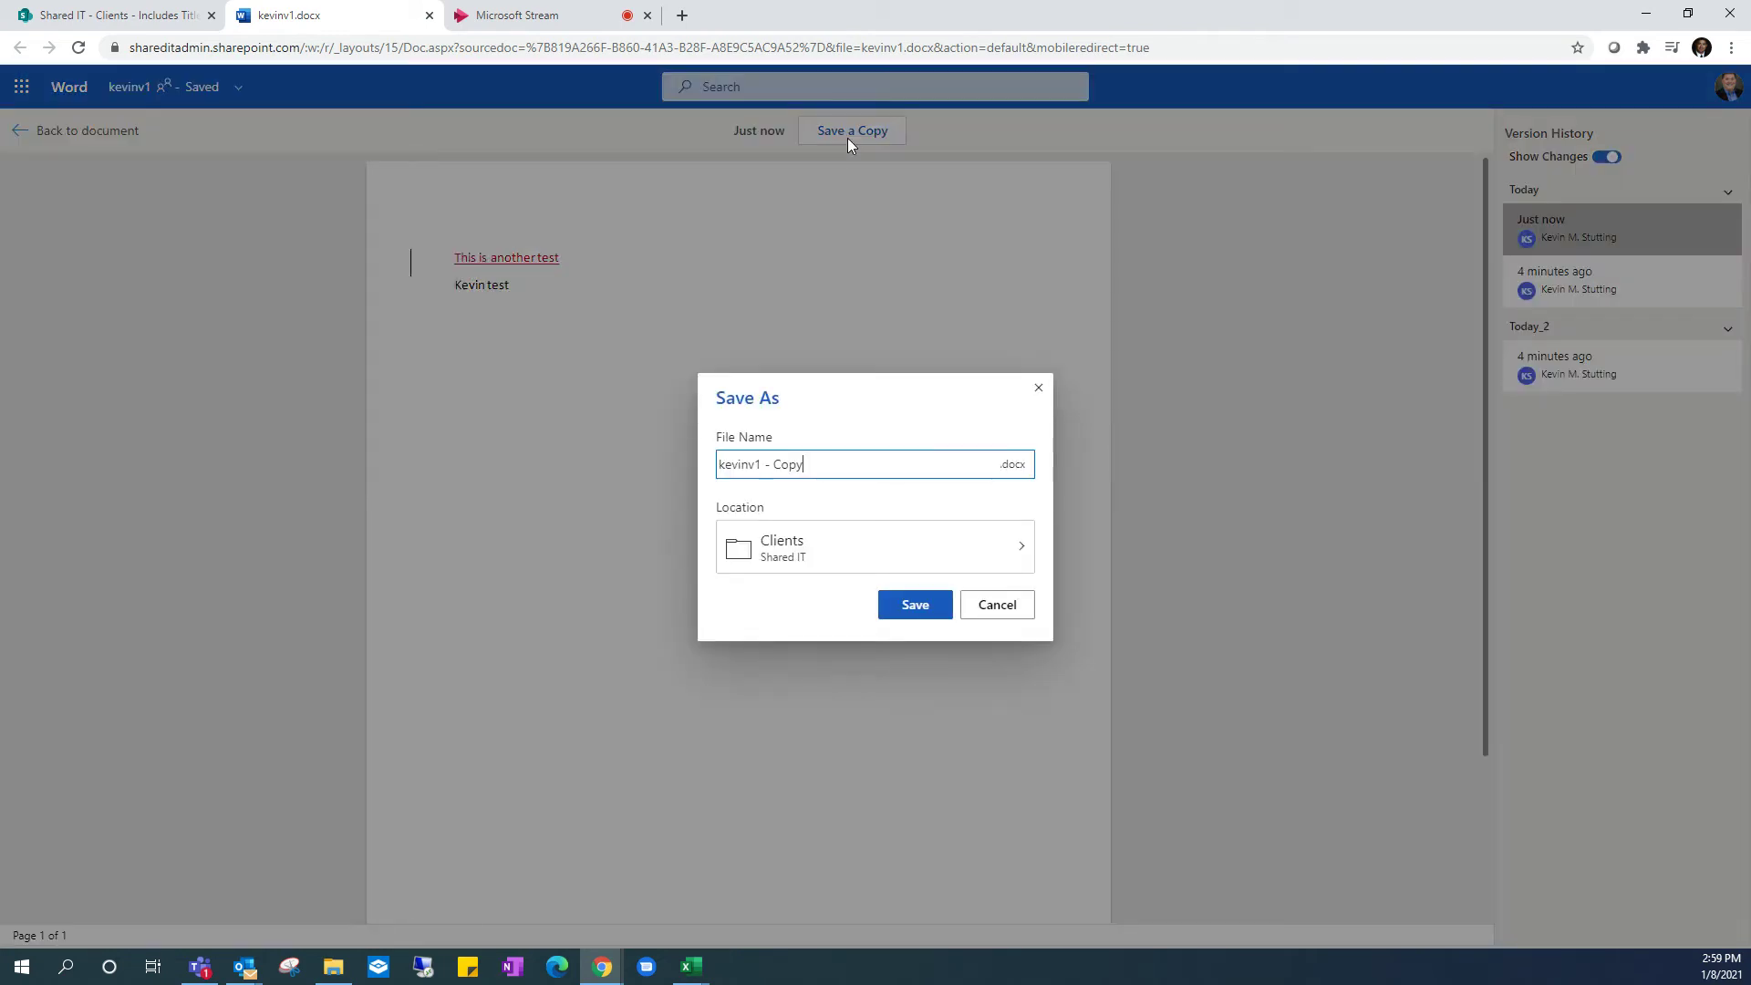
{"action": "left_click_drag", "start_coordinate": [757, 466], "coordinate": [862, 467]}
{"action": "type", "text": "2"}
{"action": "left_click", "coordinate": [915, 605]}
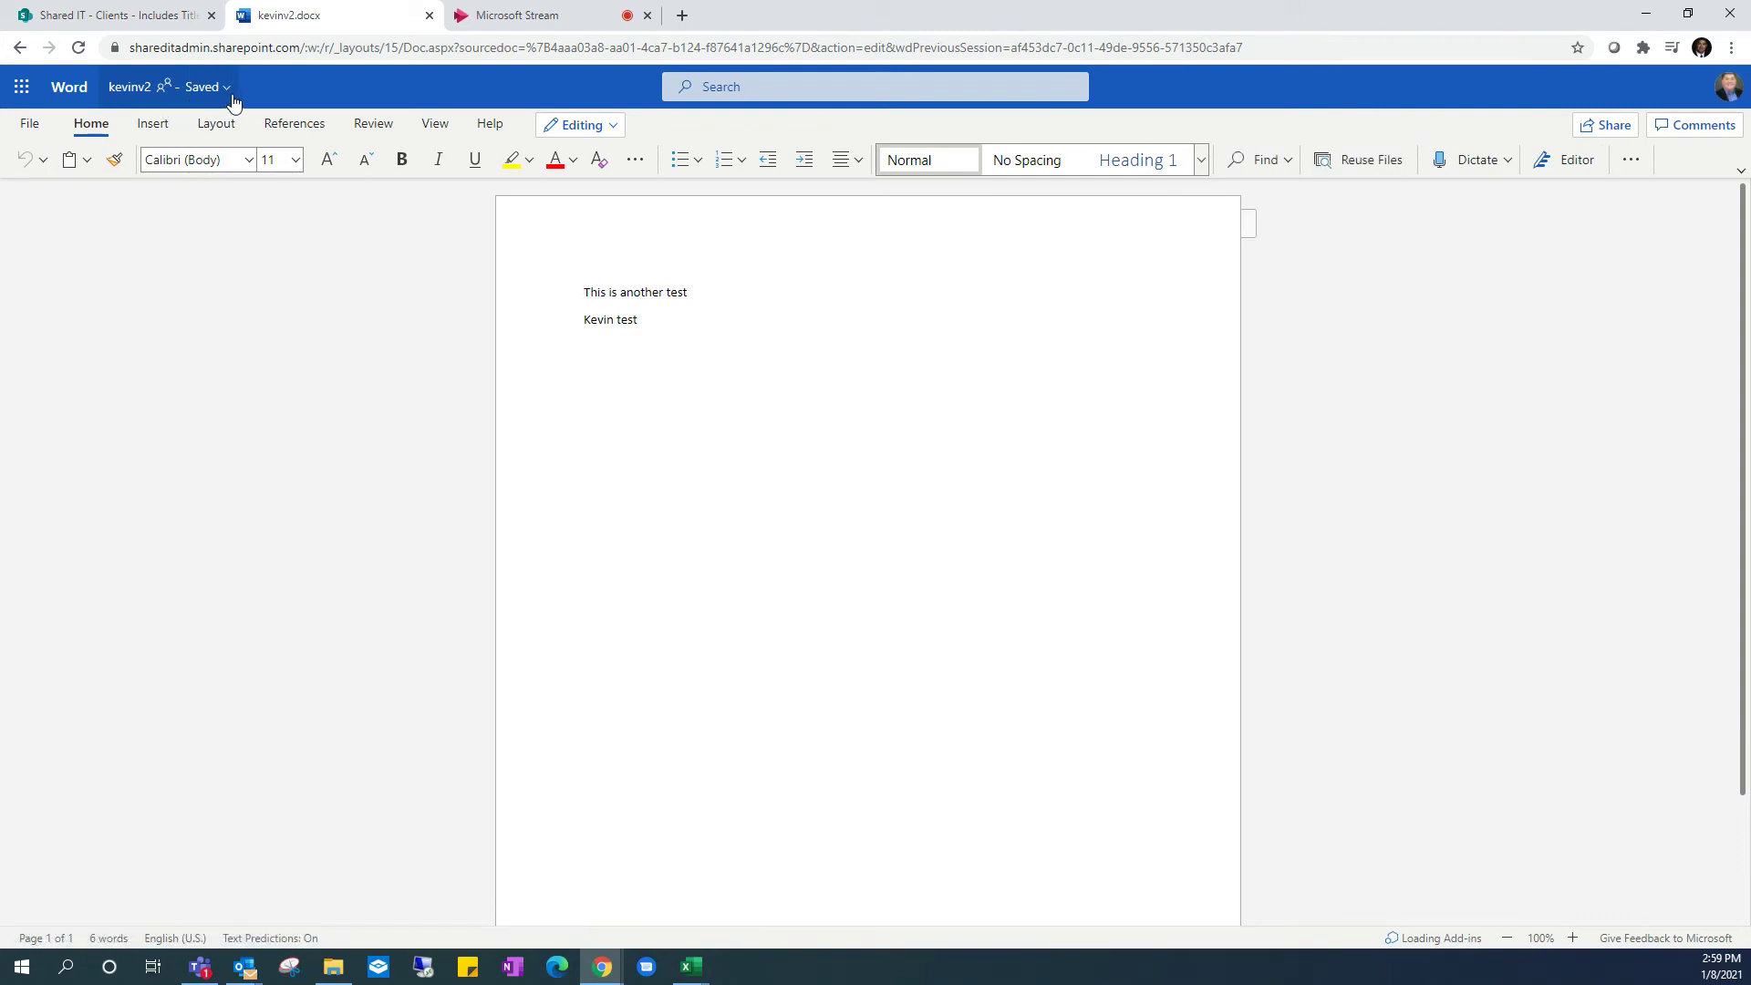
Check the version history of kevinv2.docx, return to the document and close it
{"action": "left_click", "coordinate": [230, 95]}
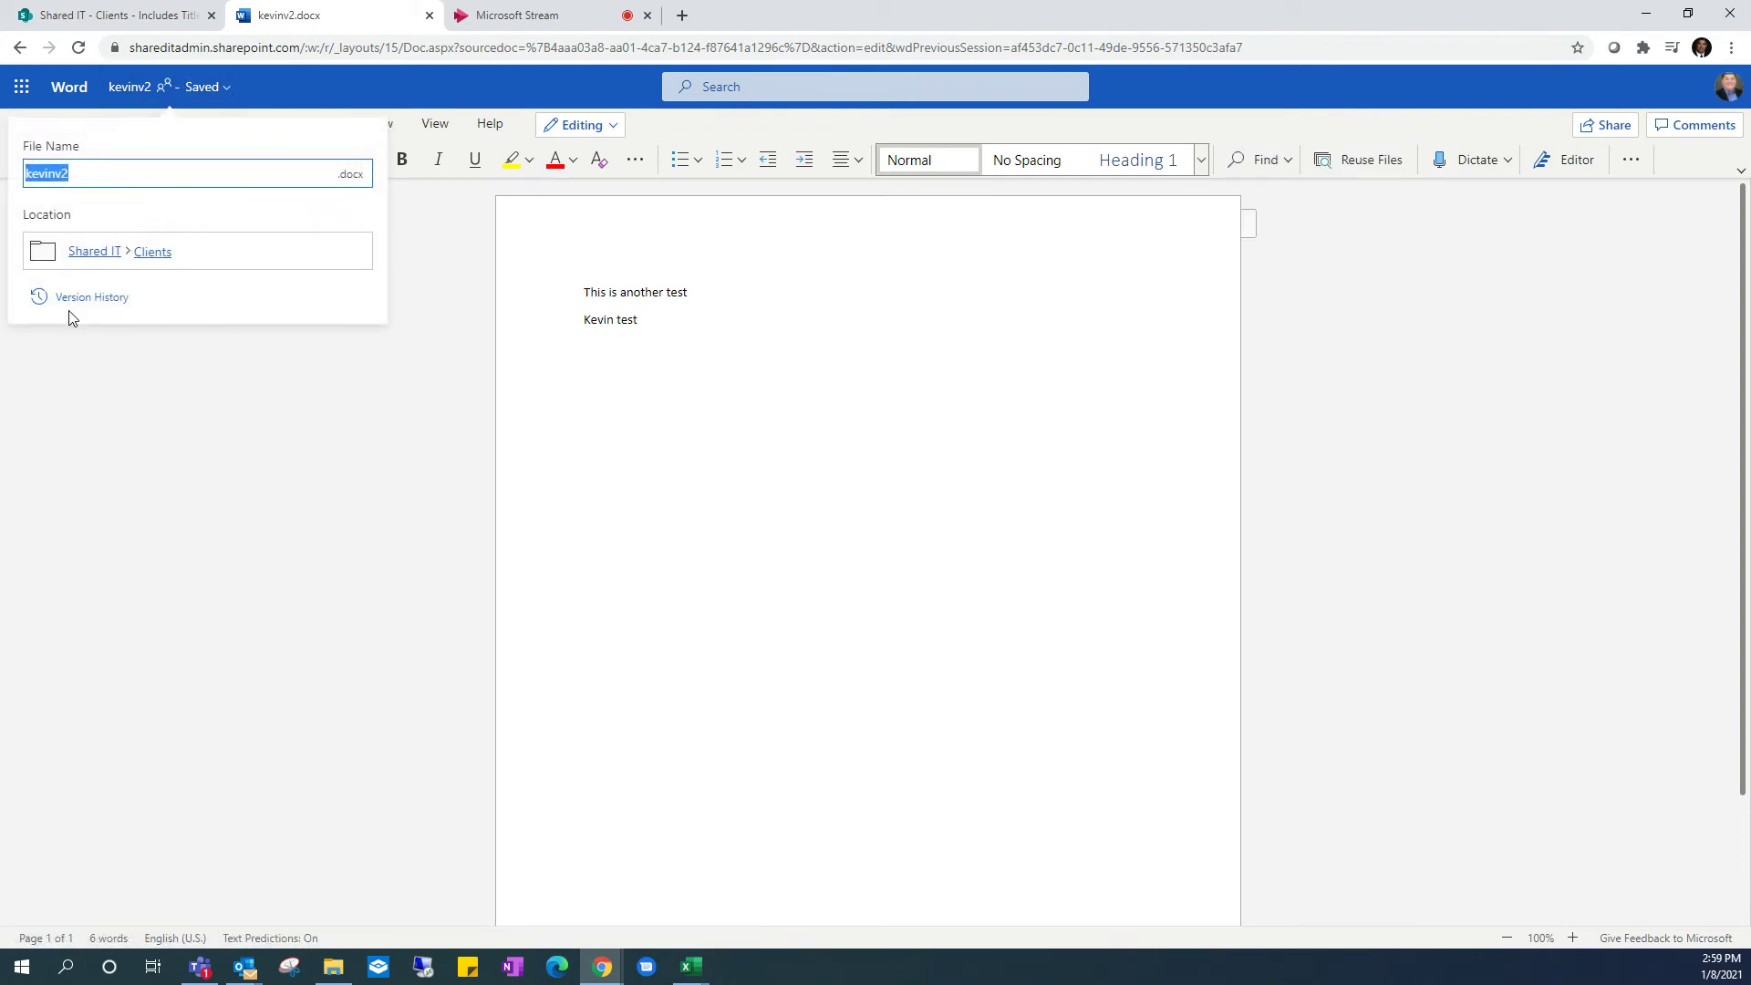
{"action": "left_click", "coordinate": [82, 297]}
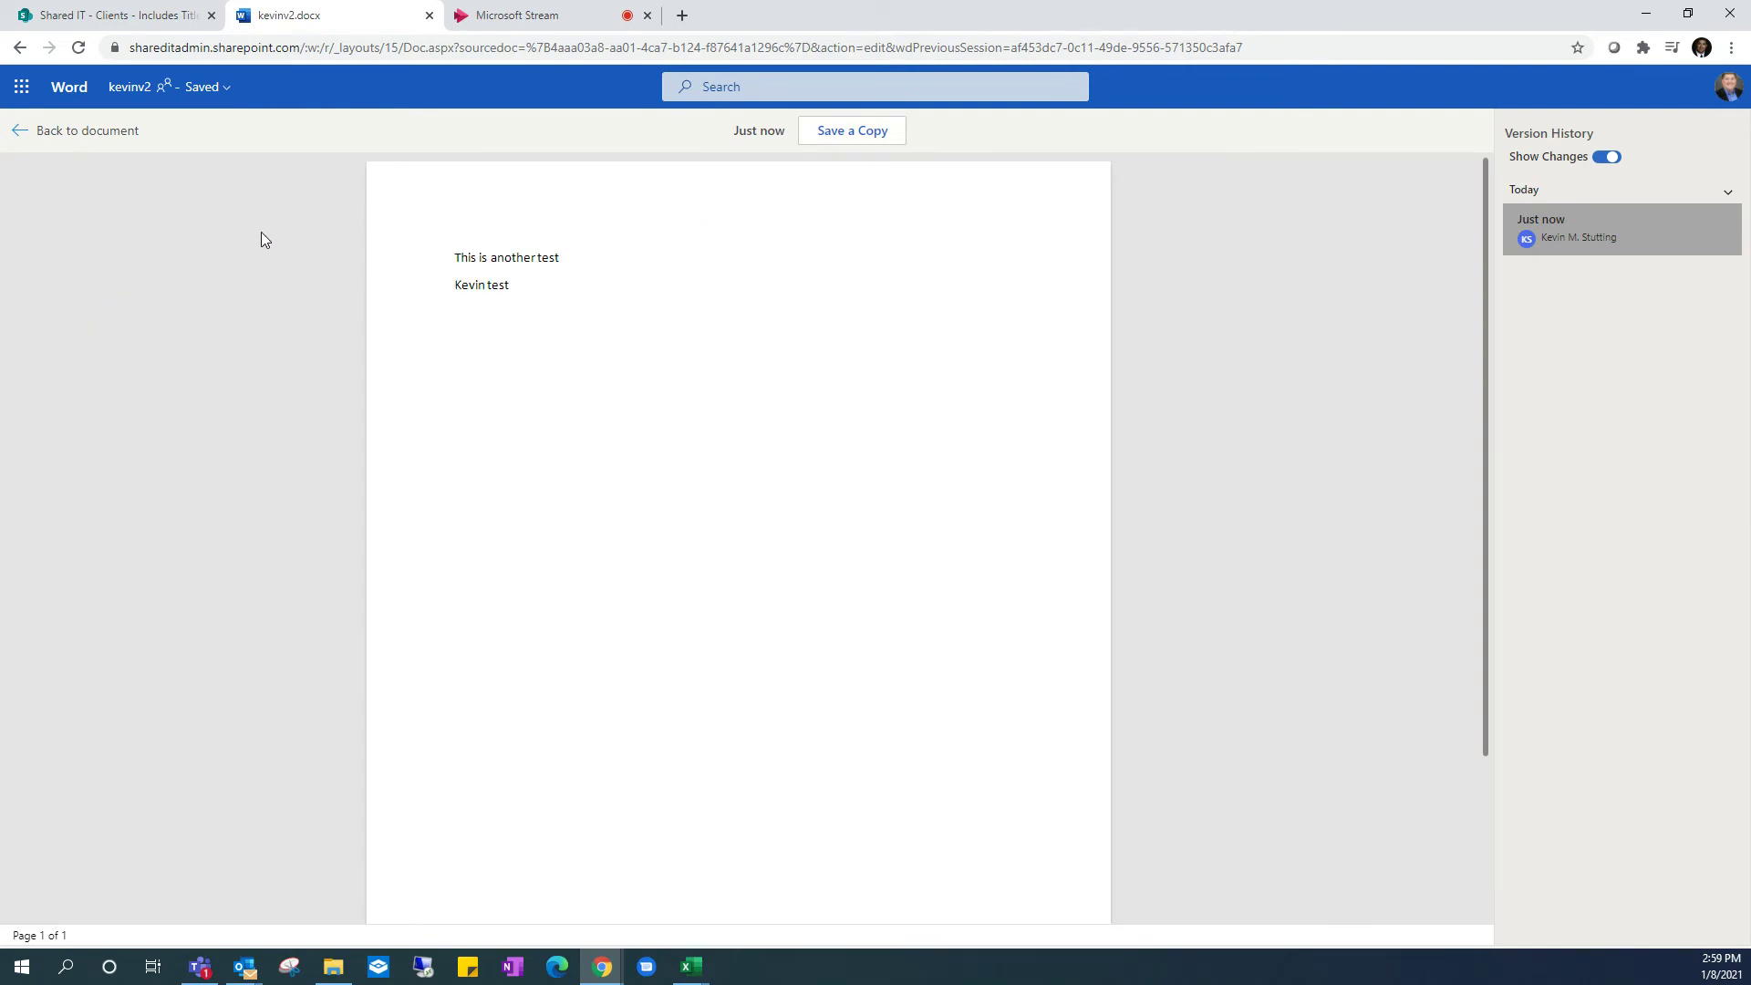
{"action": "left_click", "coordinate": [62, 133]}
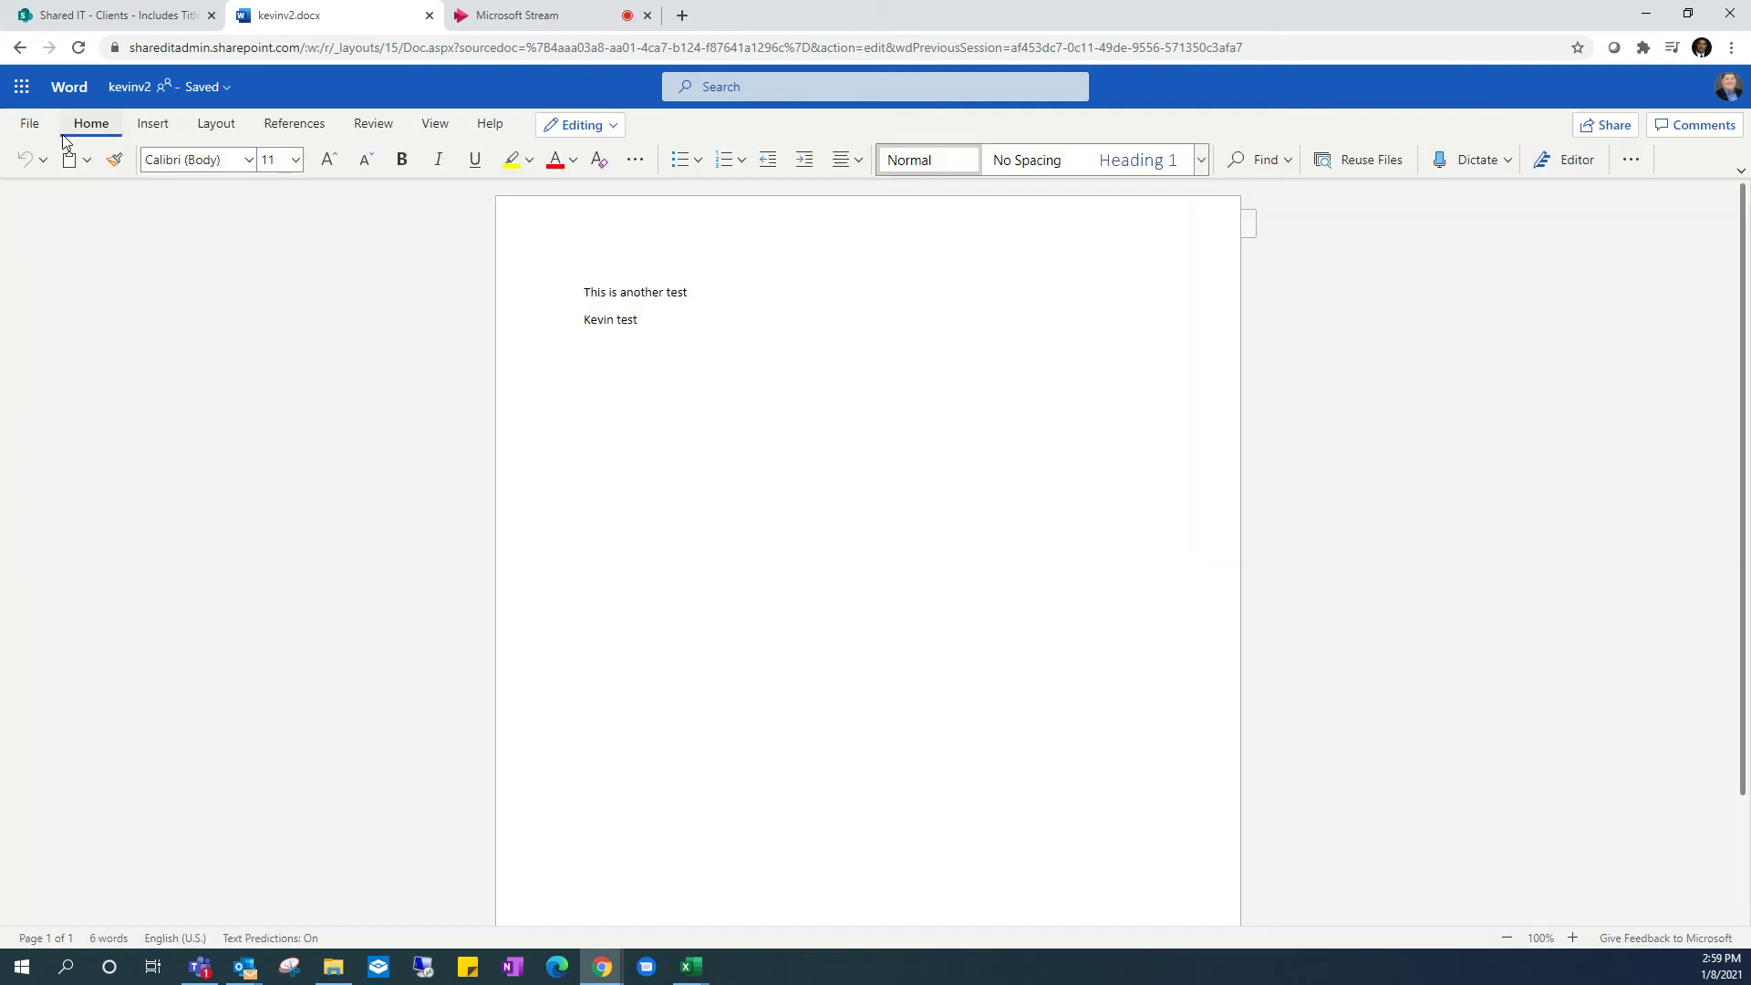
{"action": "left_click", "coordinate": [427, 16]}
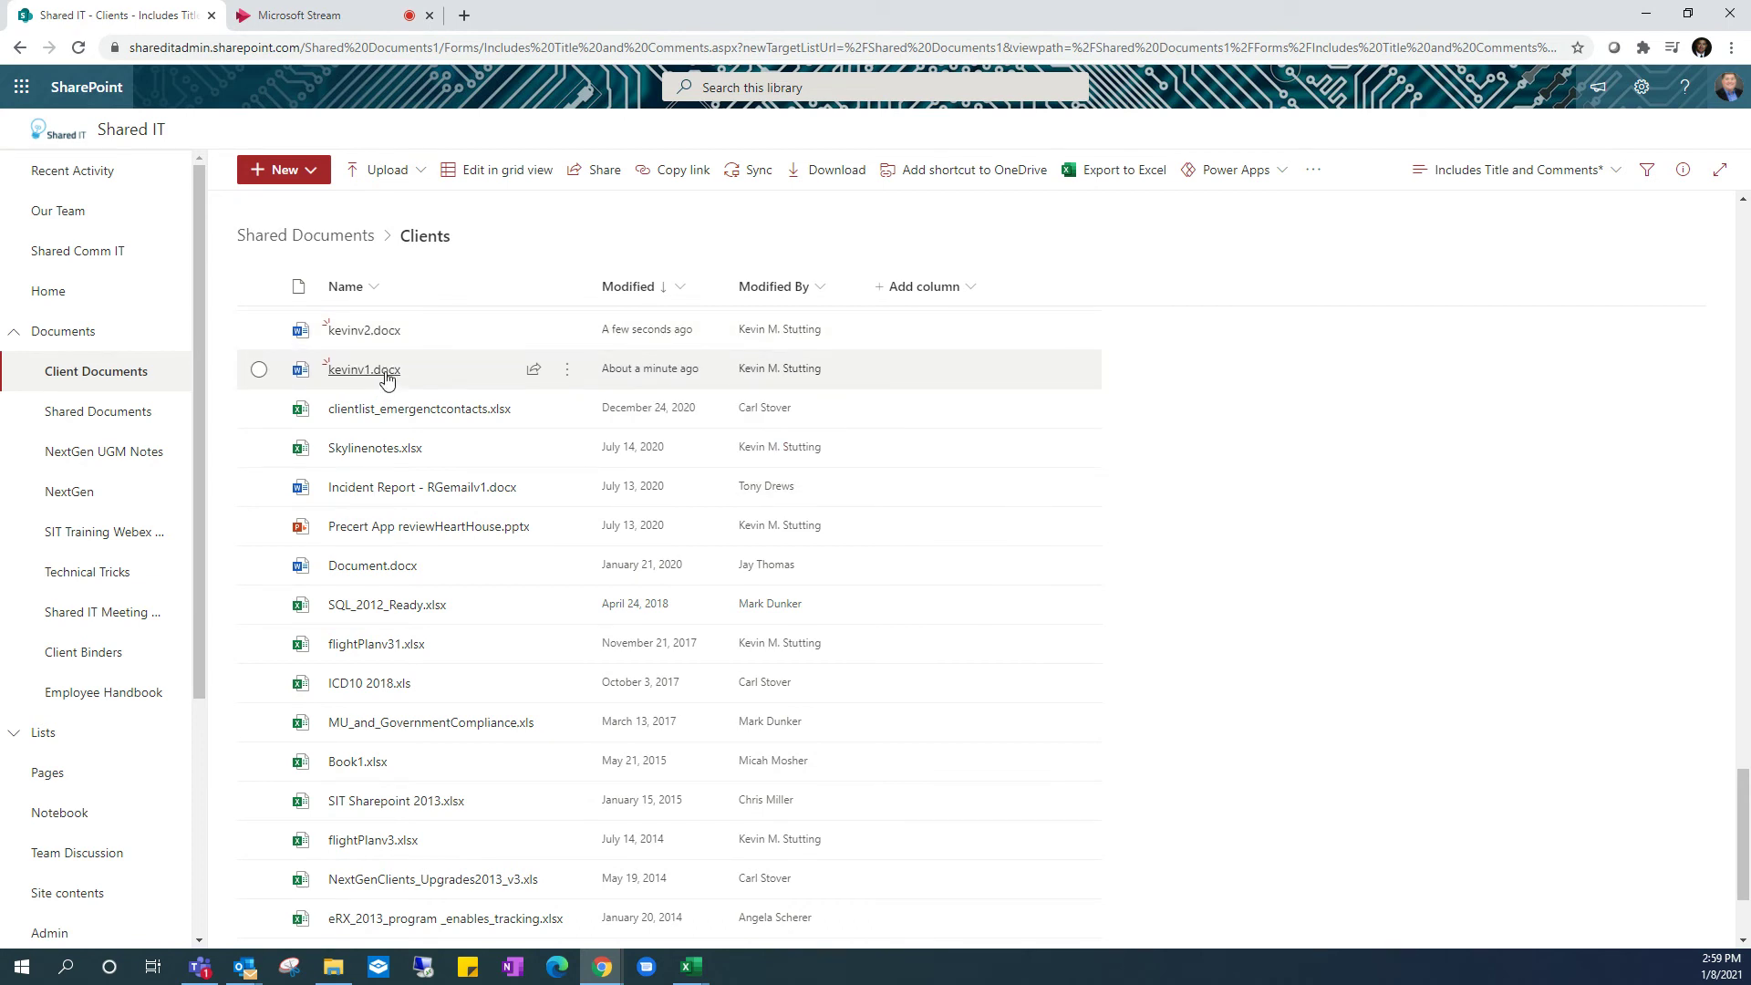
Reopen kevinv1.docx from the Clients folder and display its version history
{"action": "mouse_move", "coordinate": [386, 380]}
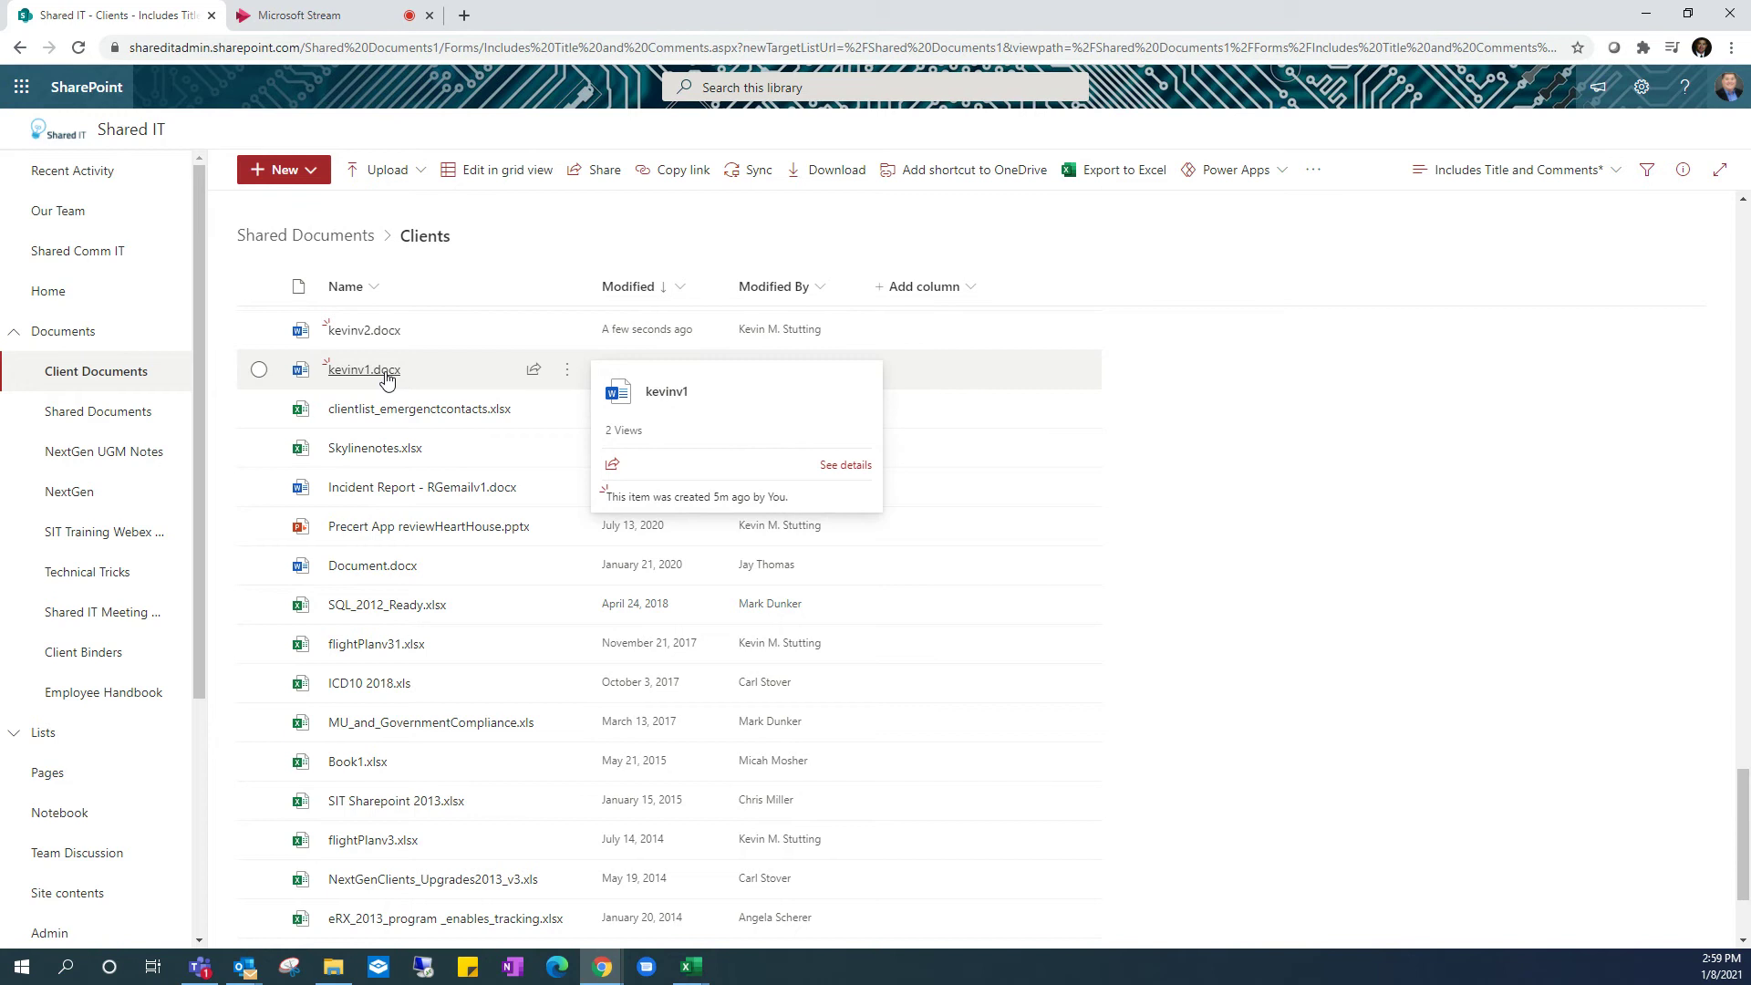
{"action": "left_click", "coordinate": [357, 379]}
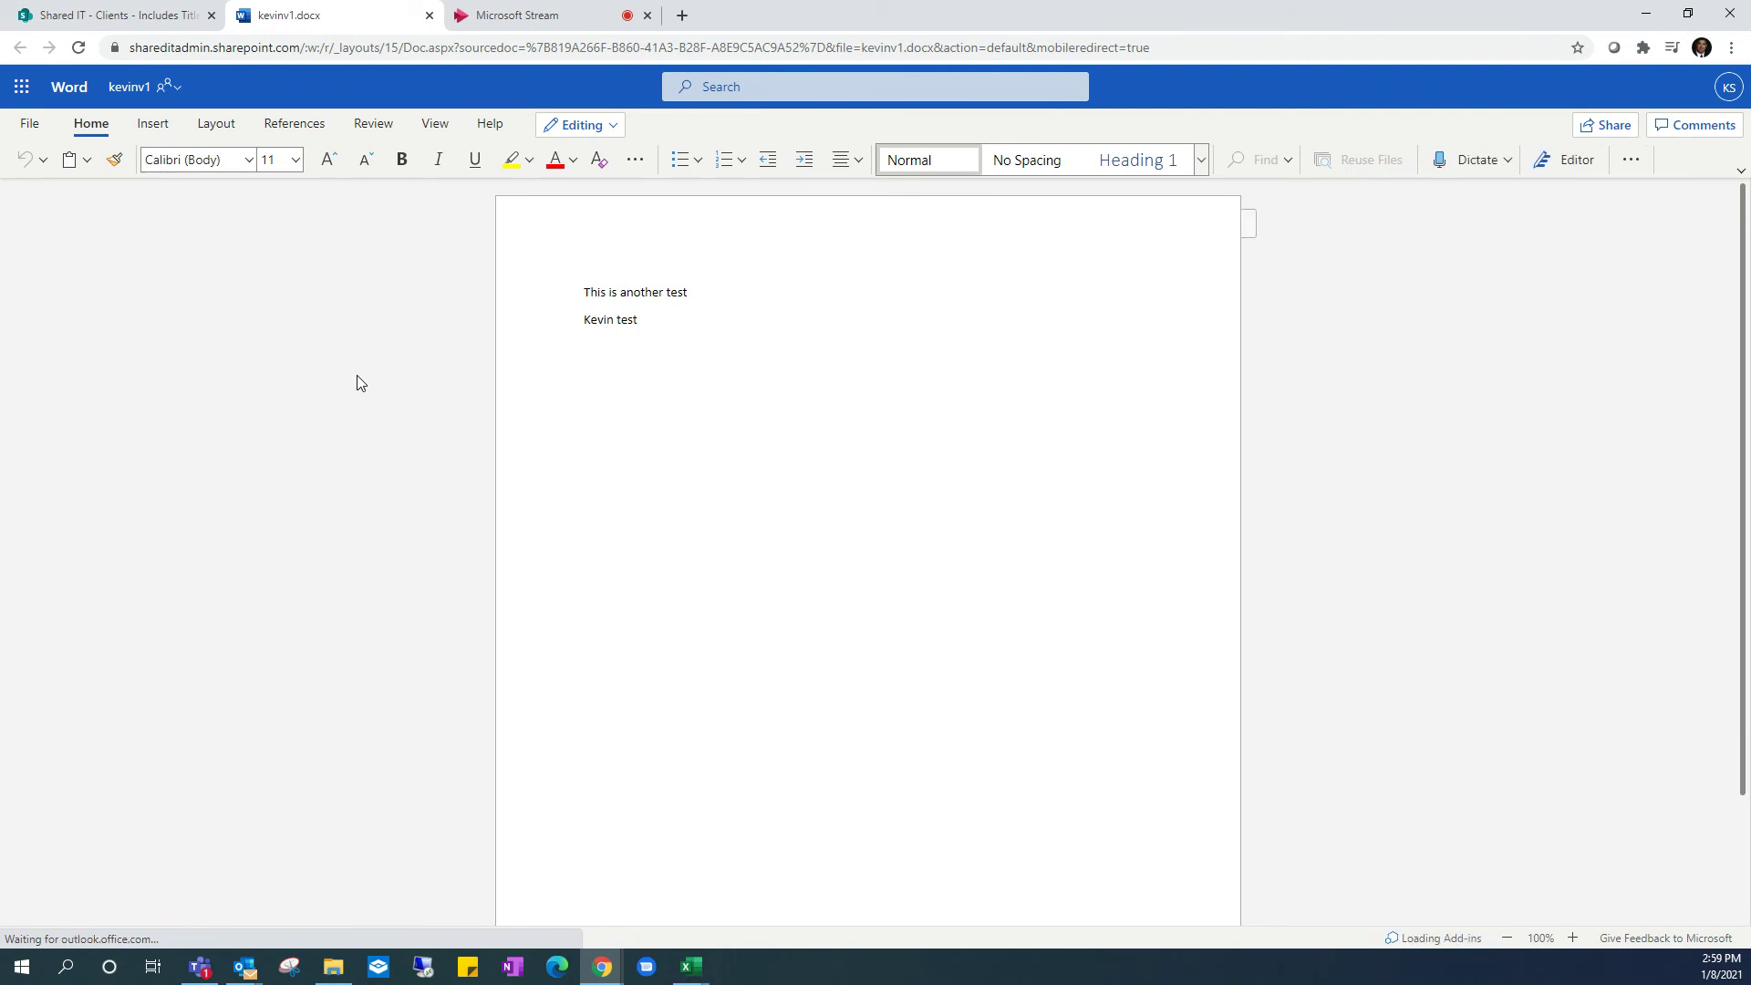
{"action": "left_click", "coordinate": [227, 91]}
{"action": "left_click", "coordinate": [102, 299]}
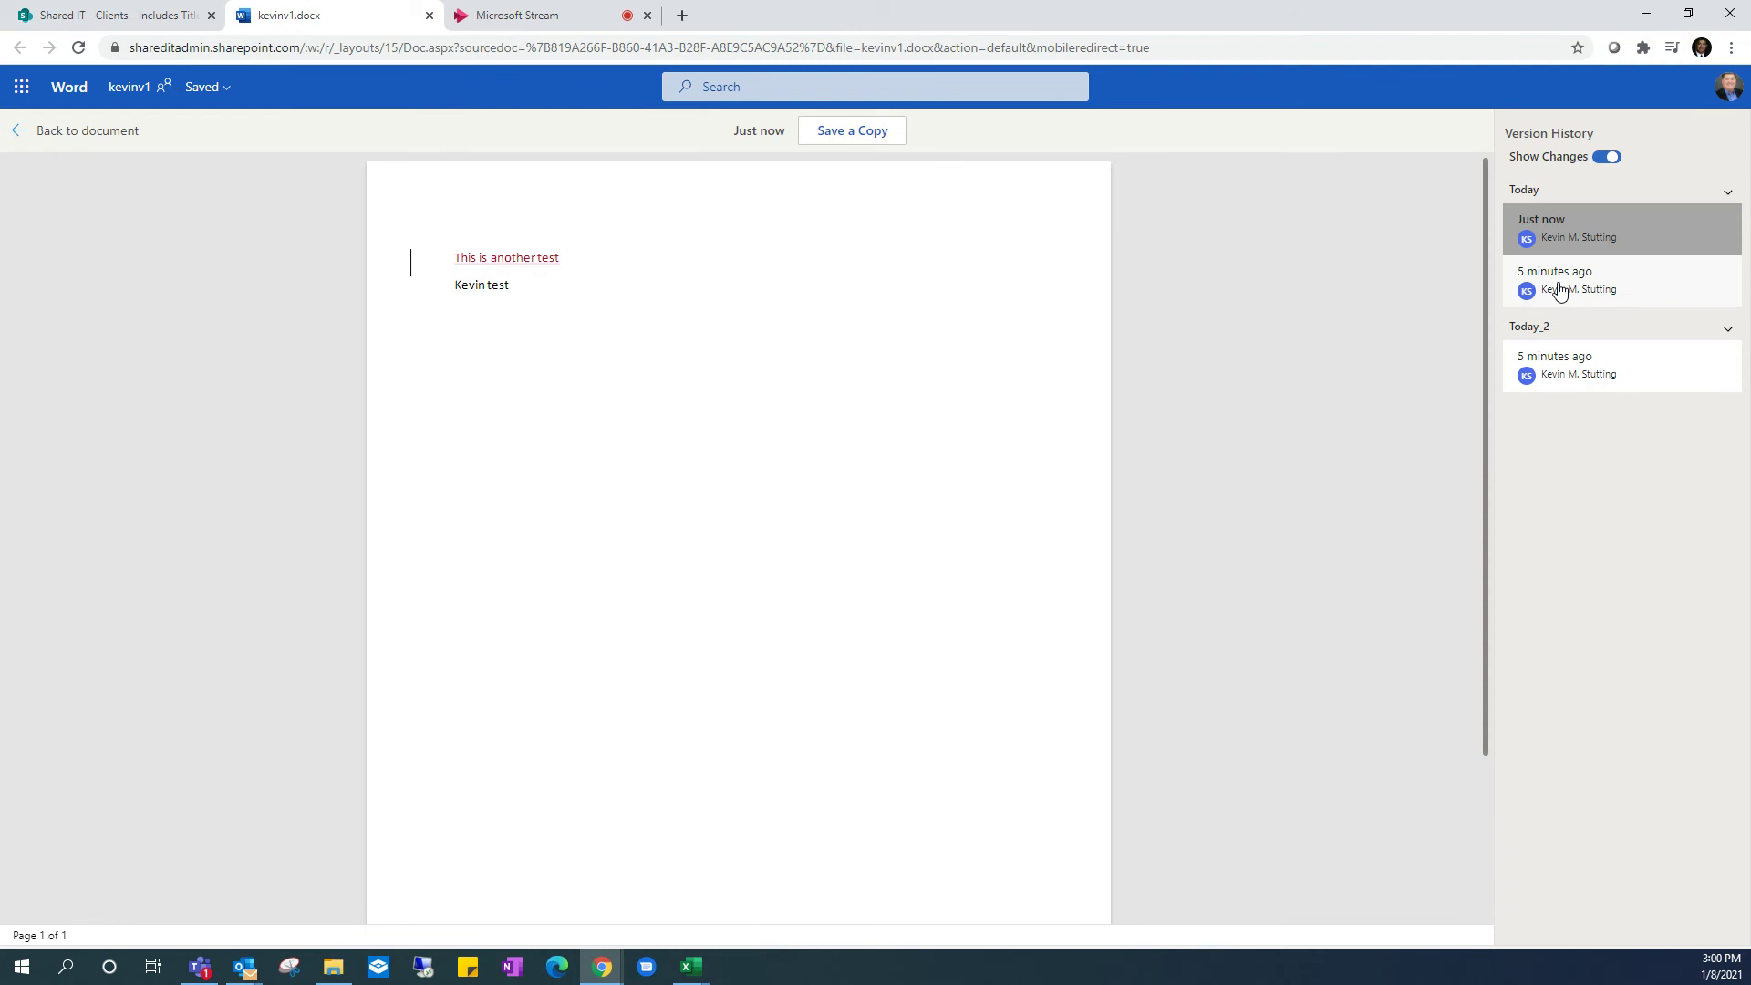
Compare the current version with the previous one and restore the previous version, without the "This is another test" line
{"action": "left_click", "coordinate": [1558, 288]}
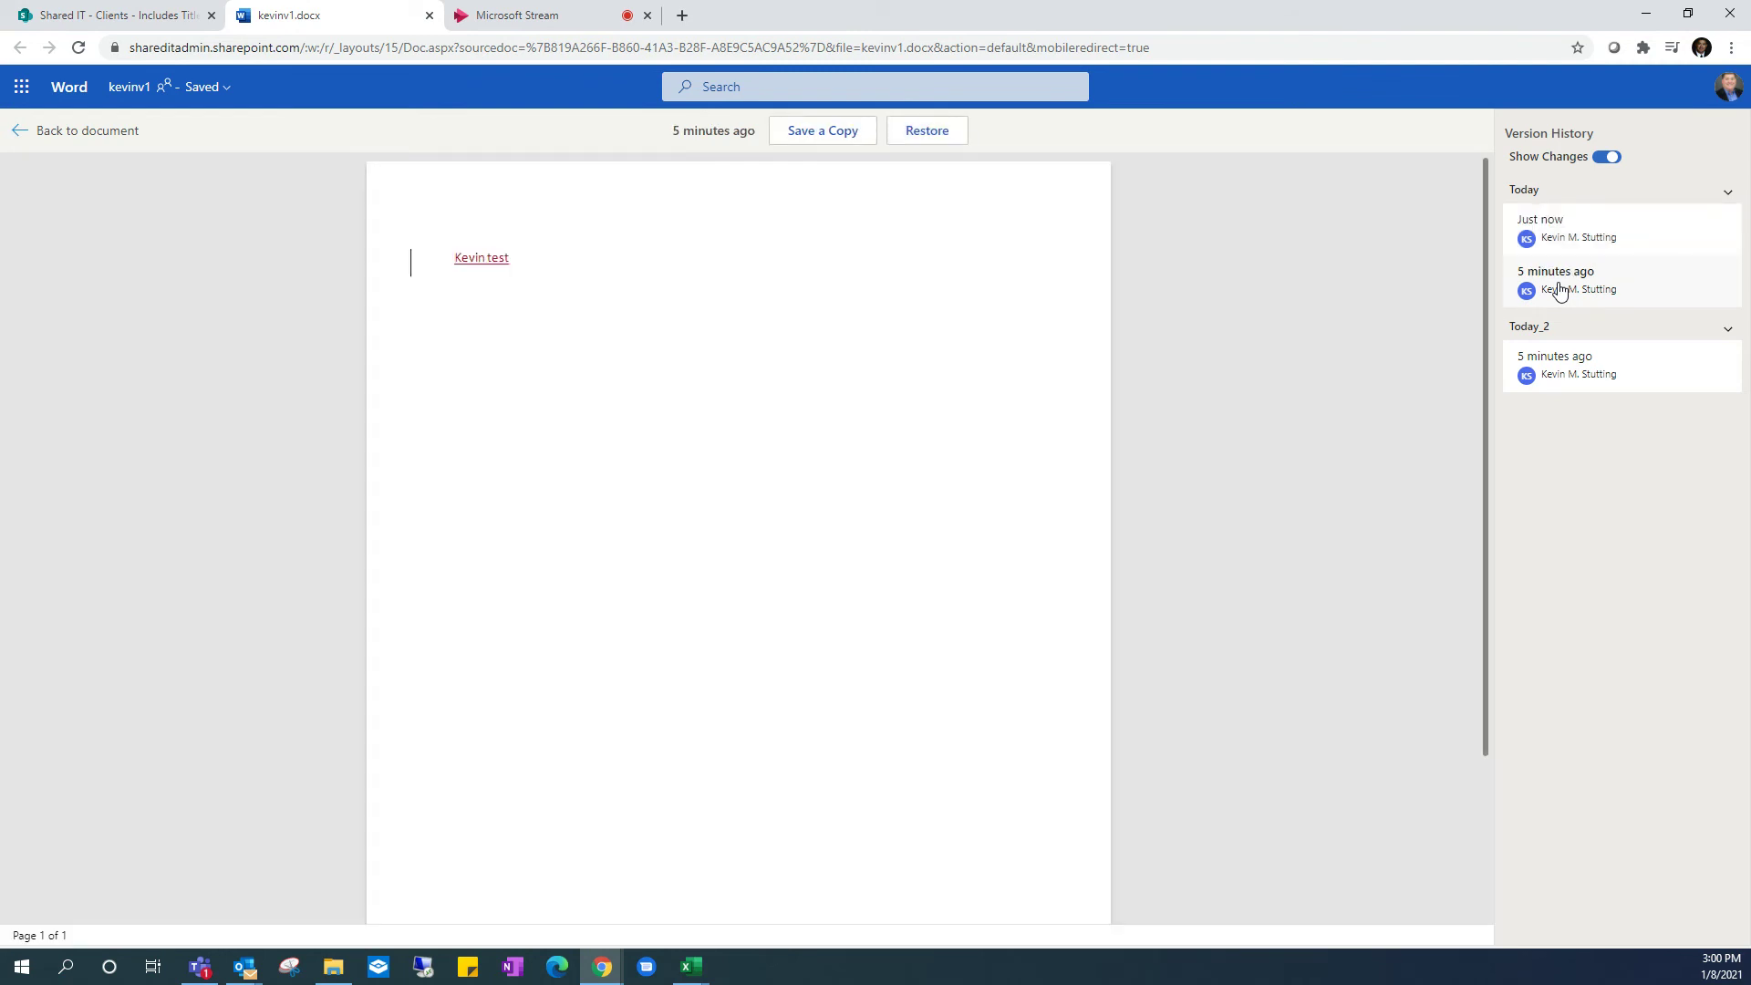
{"action": "left_click", "coordinate": [1571, 239]}
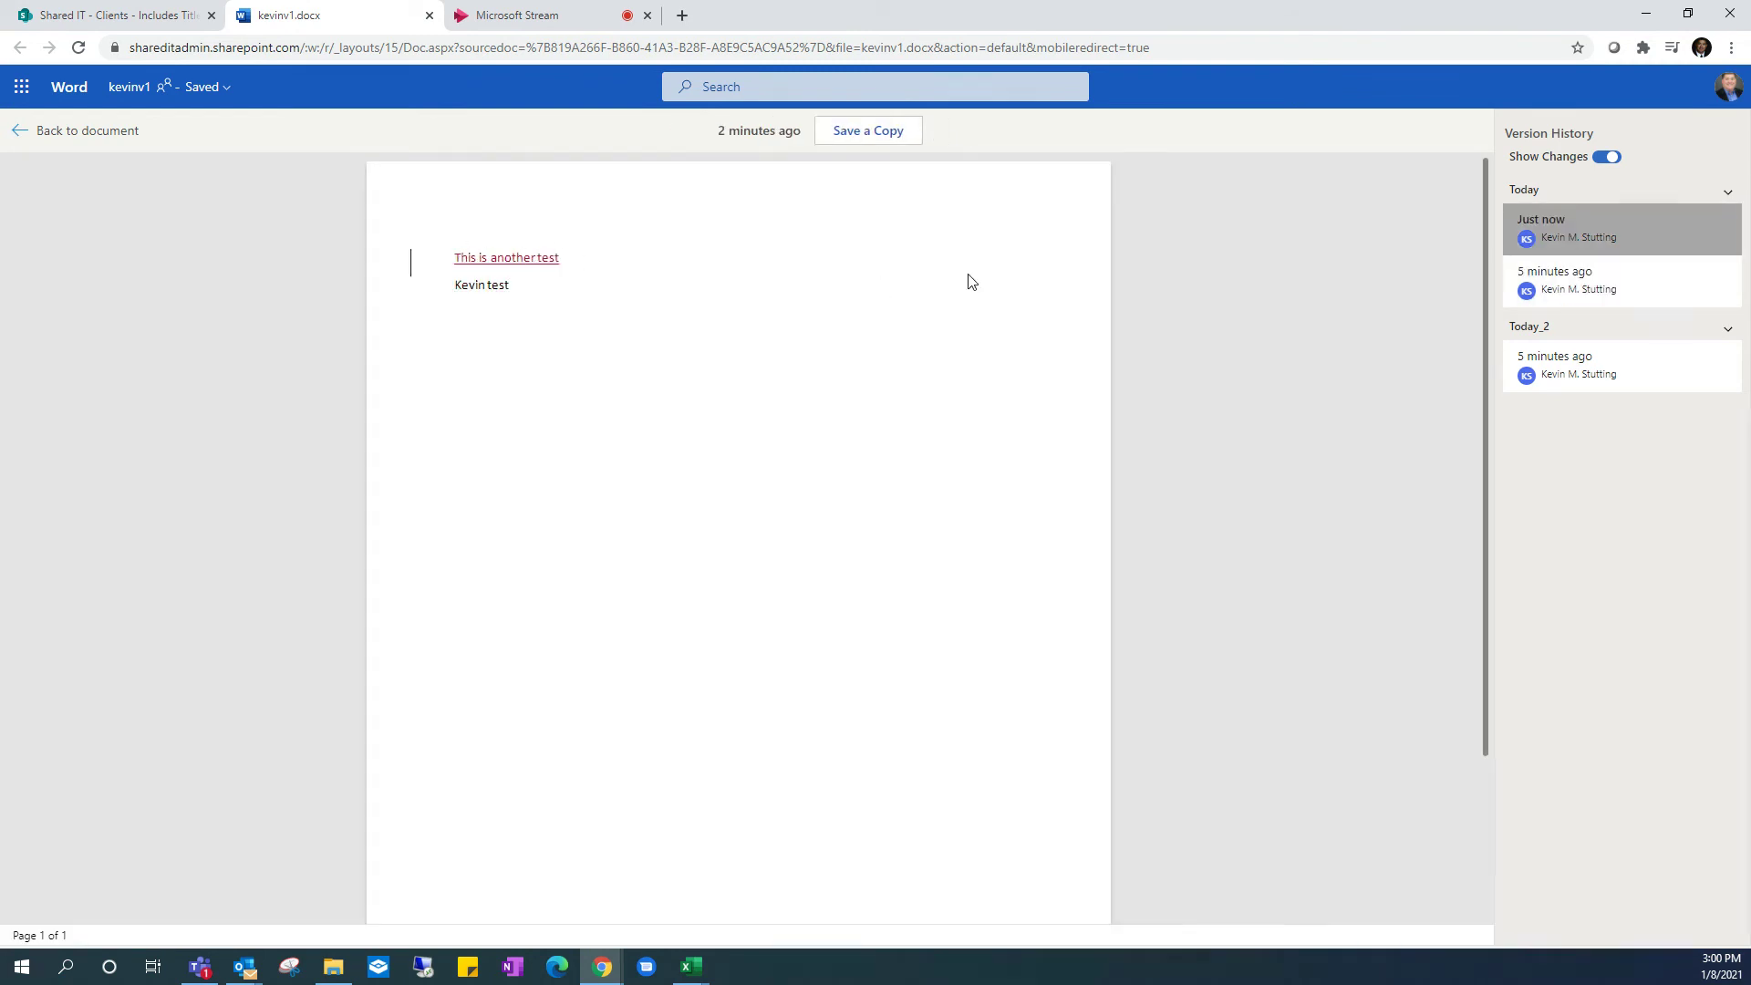
{"action": "left_click", "coordinate": [1546, 285]}
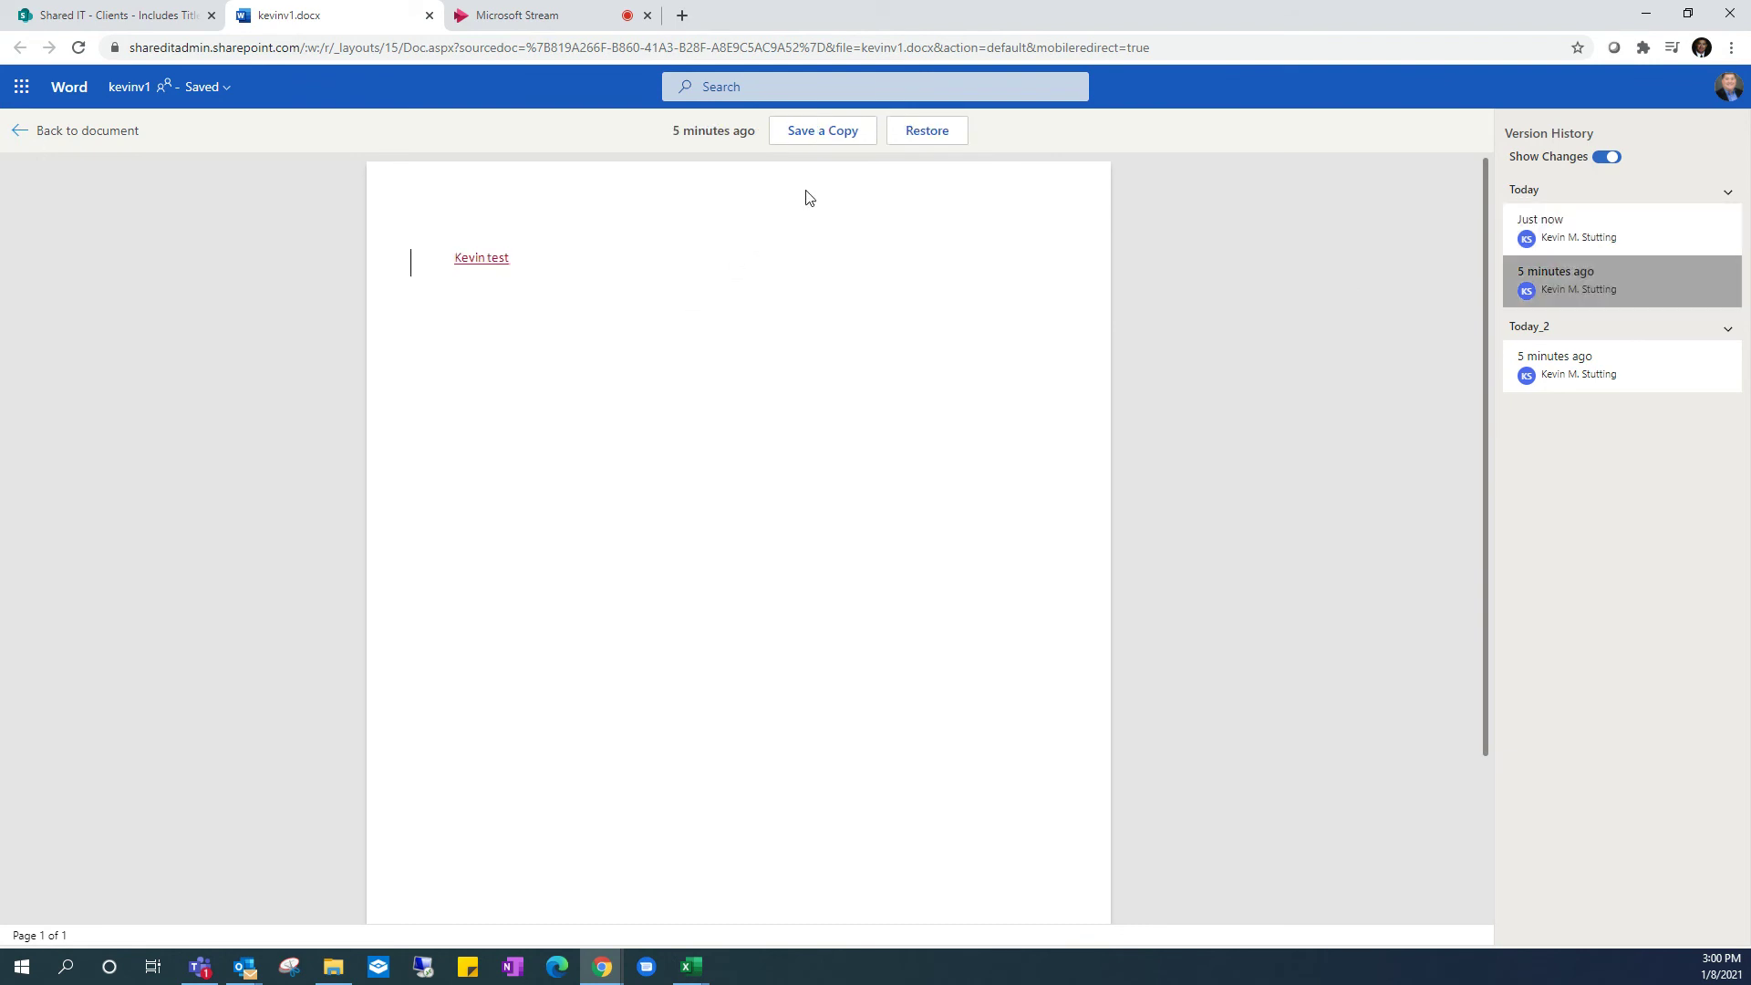
{"action": "left_click", "coordinate": [926, 137]}
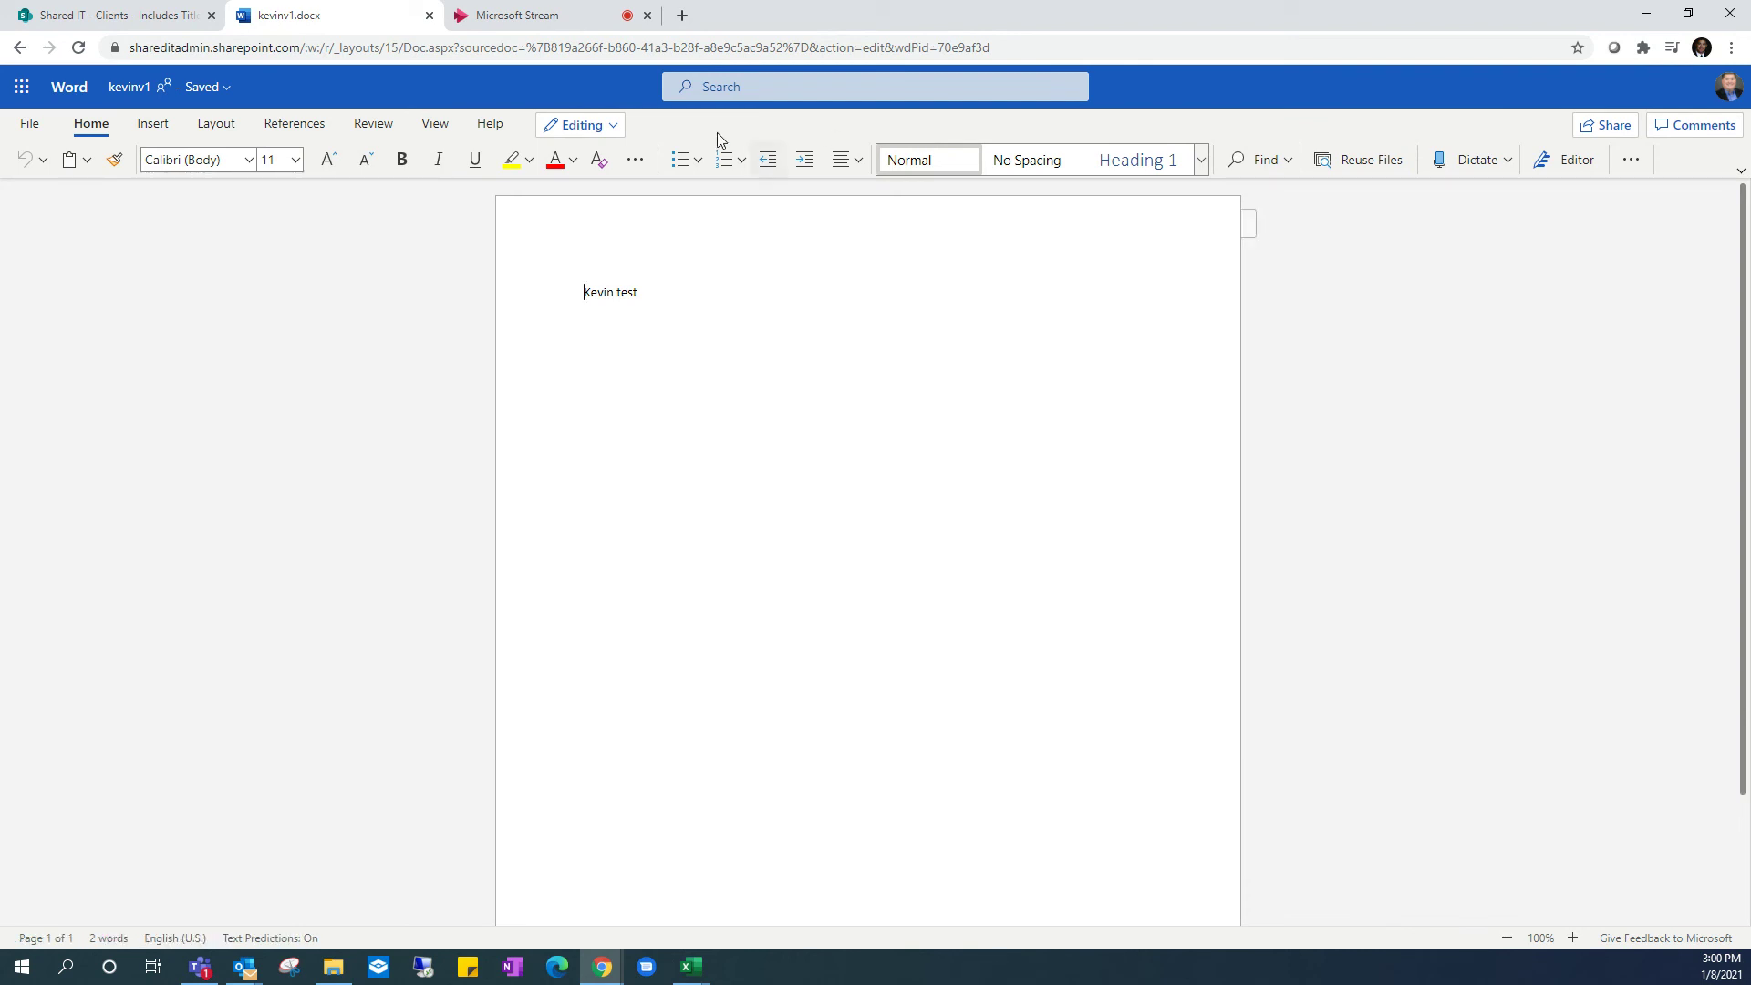
Examine the version history of the restored kevinv1.docx and return to the Microsoft Stream recording page
{"action": "left_click", "coordinate": [223, 87]}
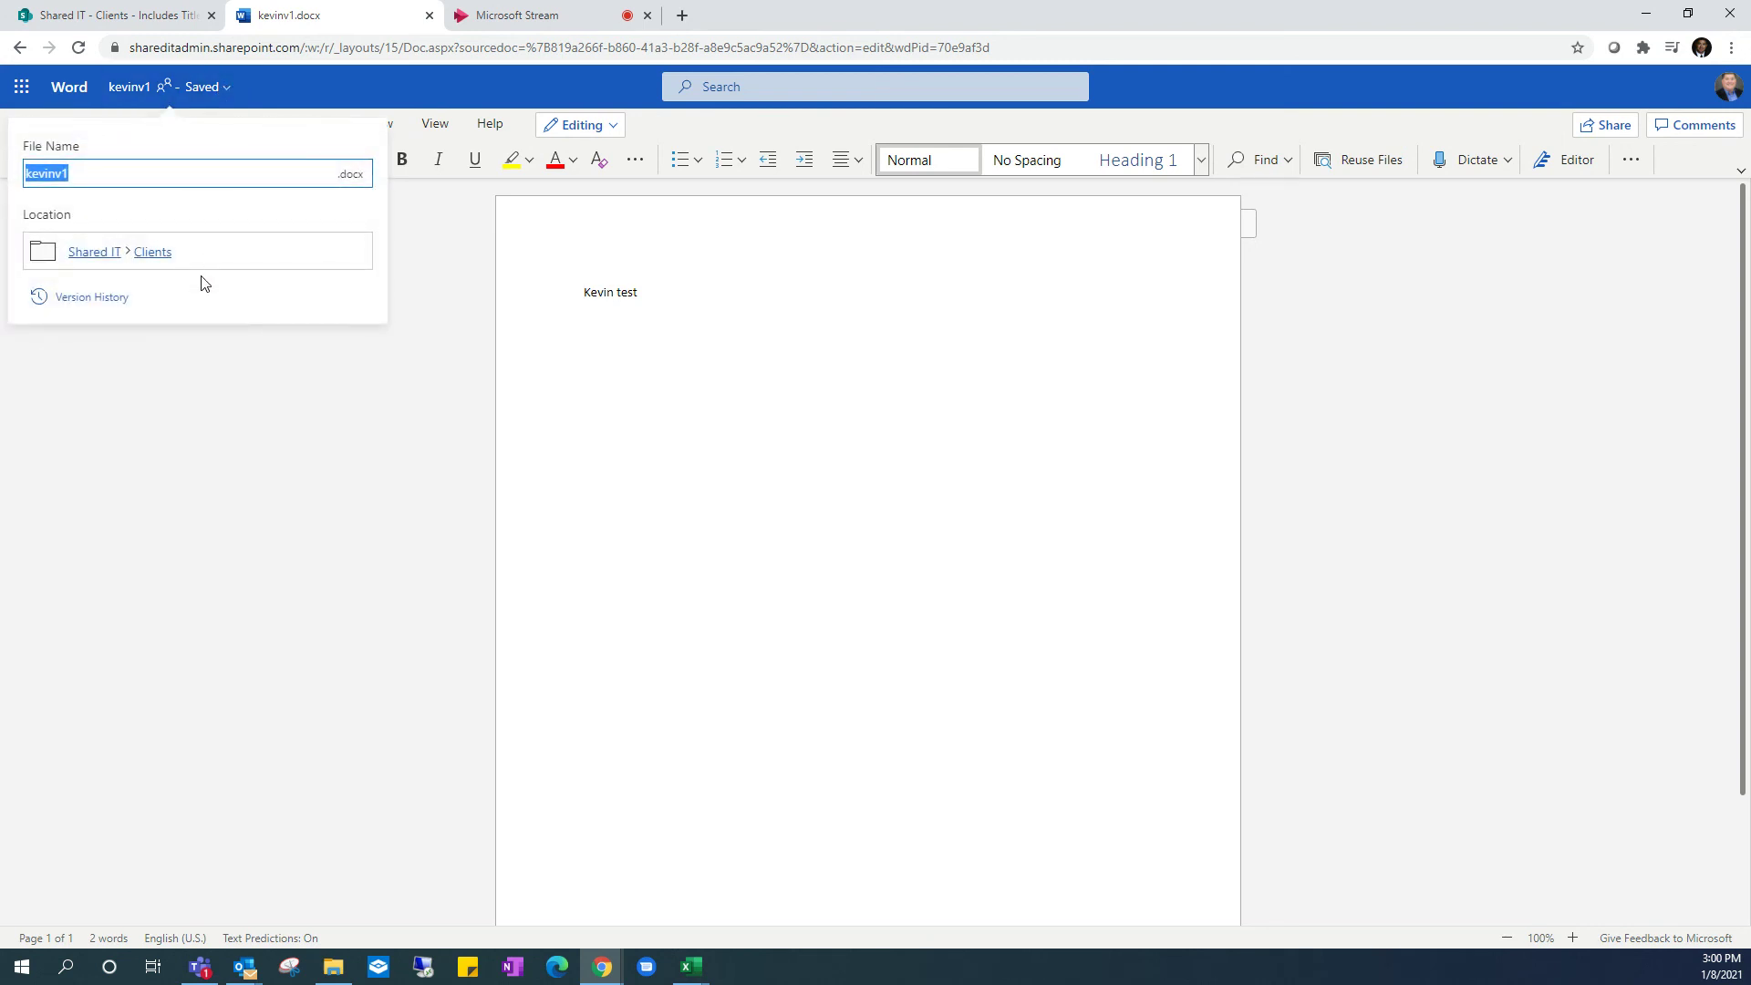
{"action": "left_click", "coordinate": [81, 299]}
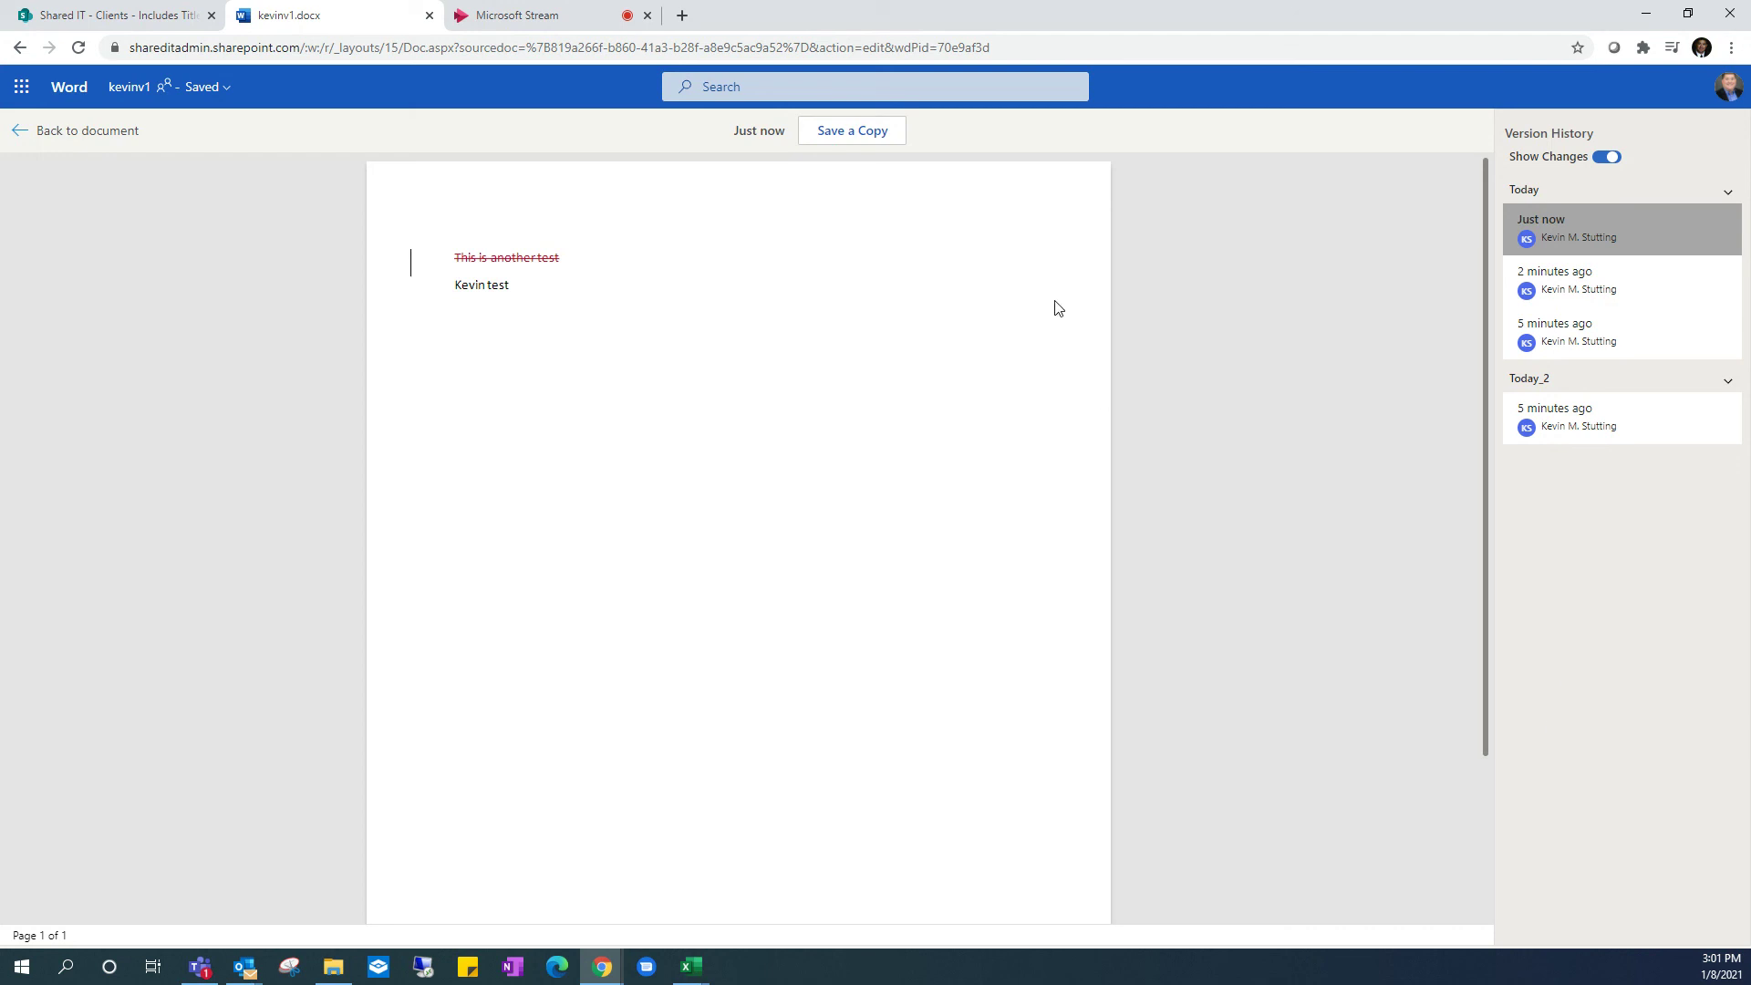
{"action": "left_click", "coordinate": [627, 20]}
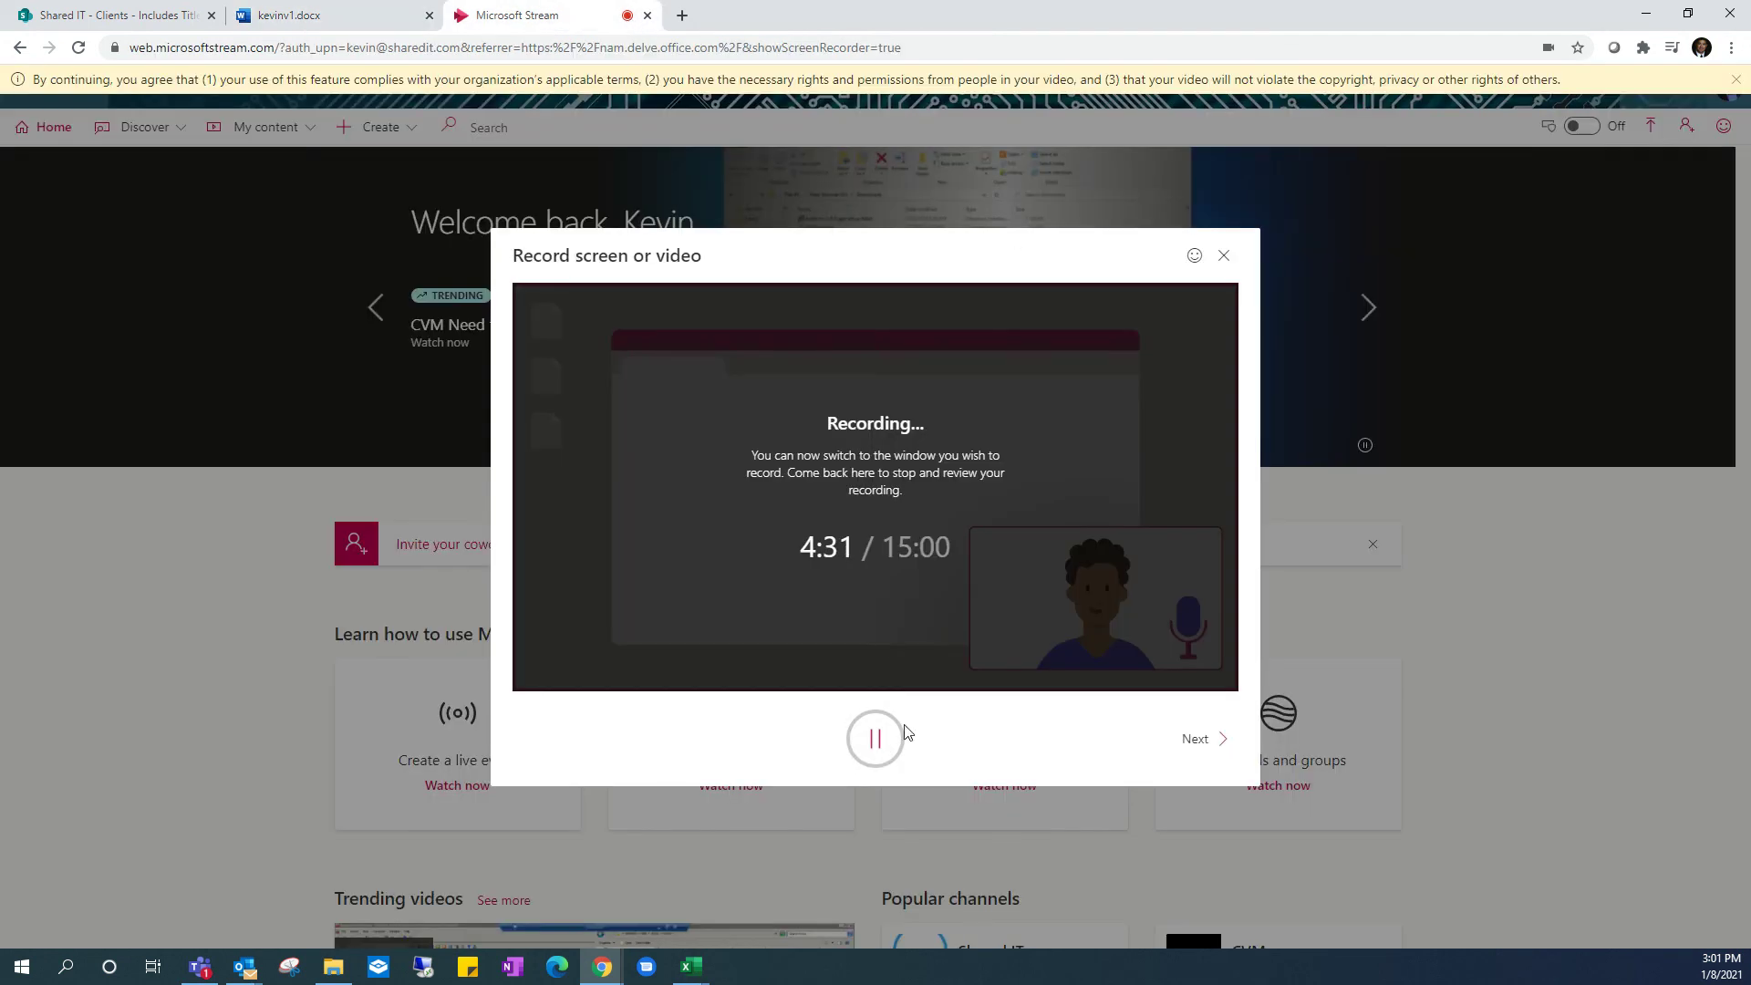